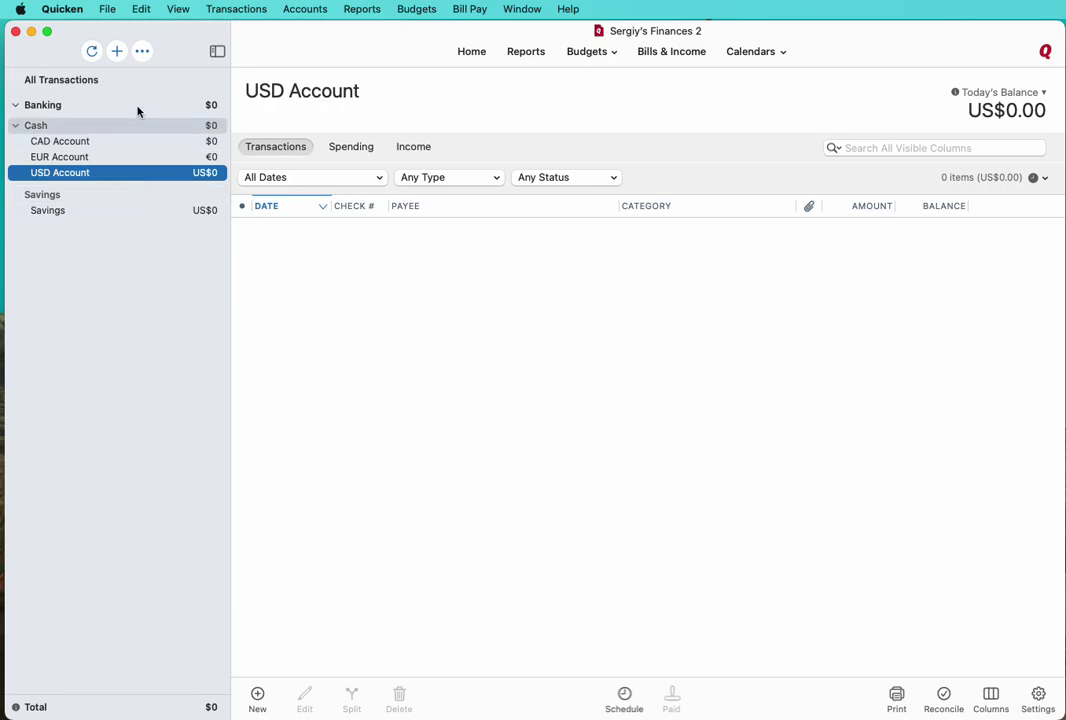
# Open ProperConvert's bank-file import options, then dismiss them without importing
pyautogui.click(109, 13)
pyautogui.moveTo(200, 299)
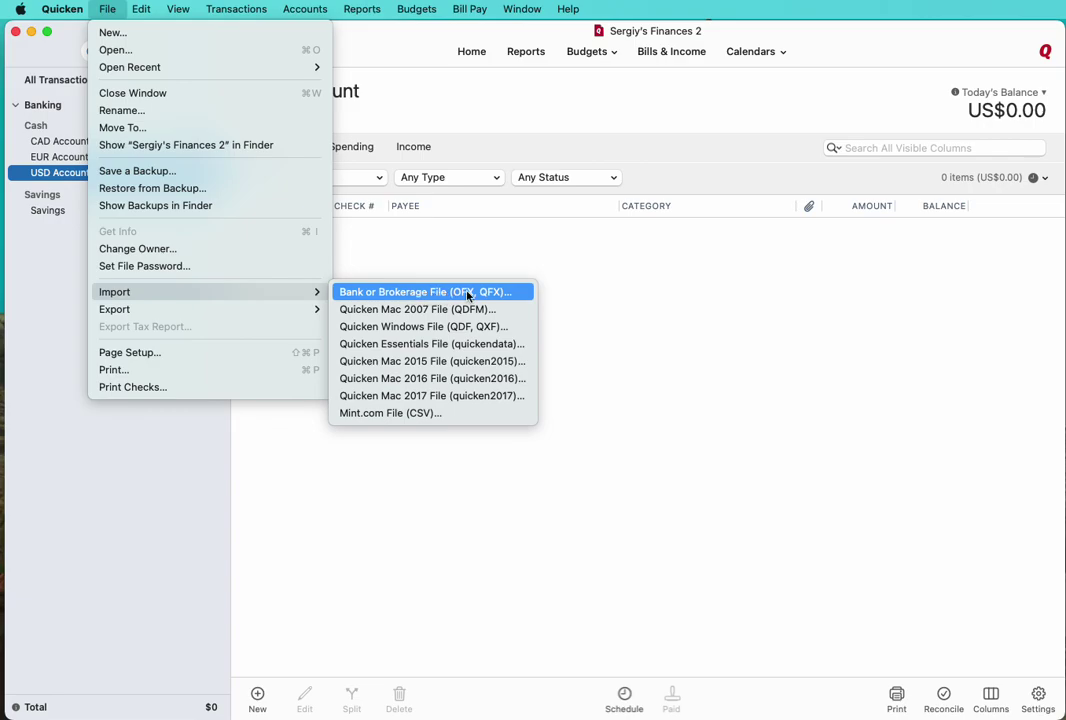
pyautogui.click(591, 277)
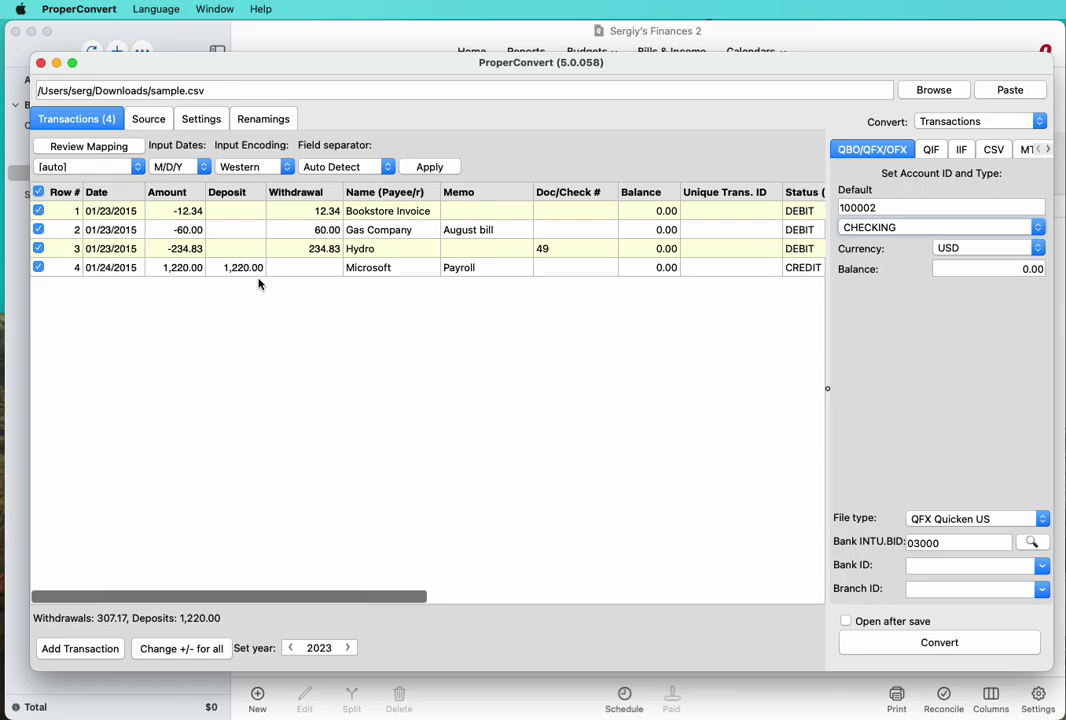
# Open Review Mapping, bring the CSV Mapper into view, and keep Date mapped to the Date column
pyautogui.click(99, 147)
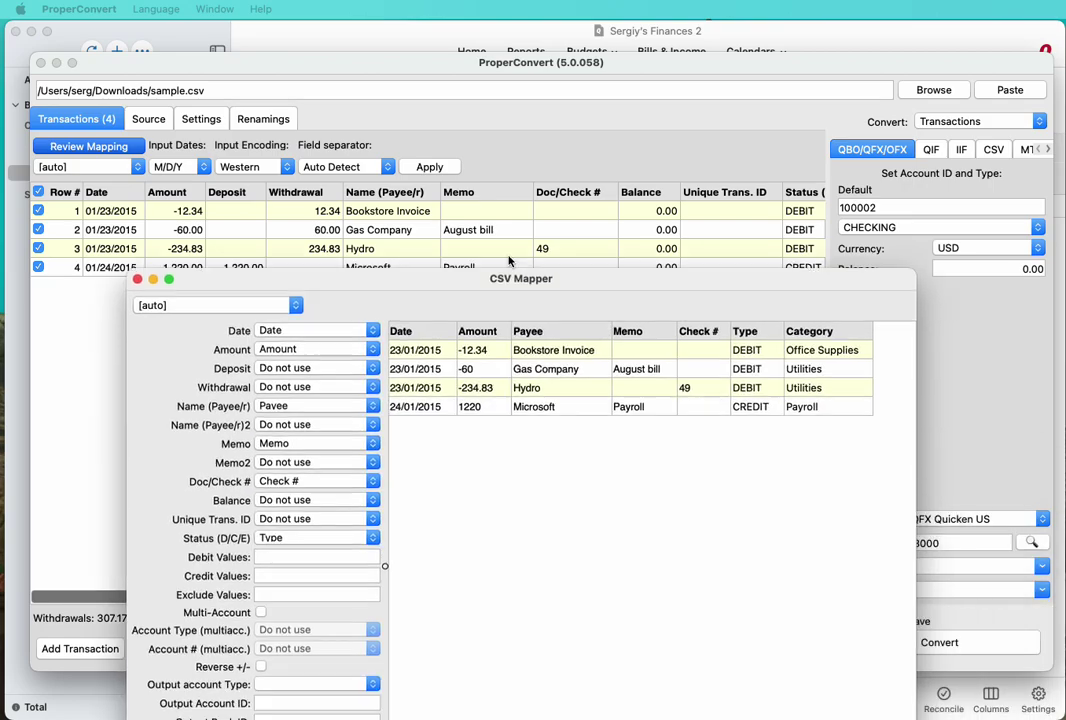
pyautogui.moveTo(531, 243); pyautogui.dragTo(553, 120)
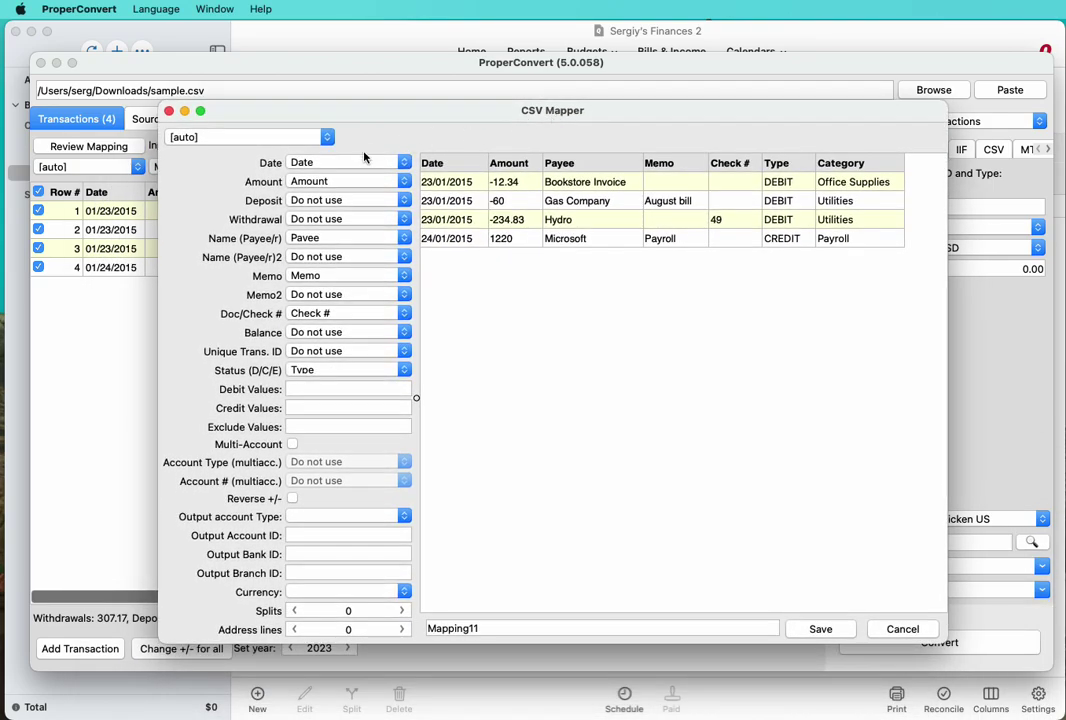
pyautogui.click(306, 163)
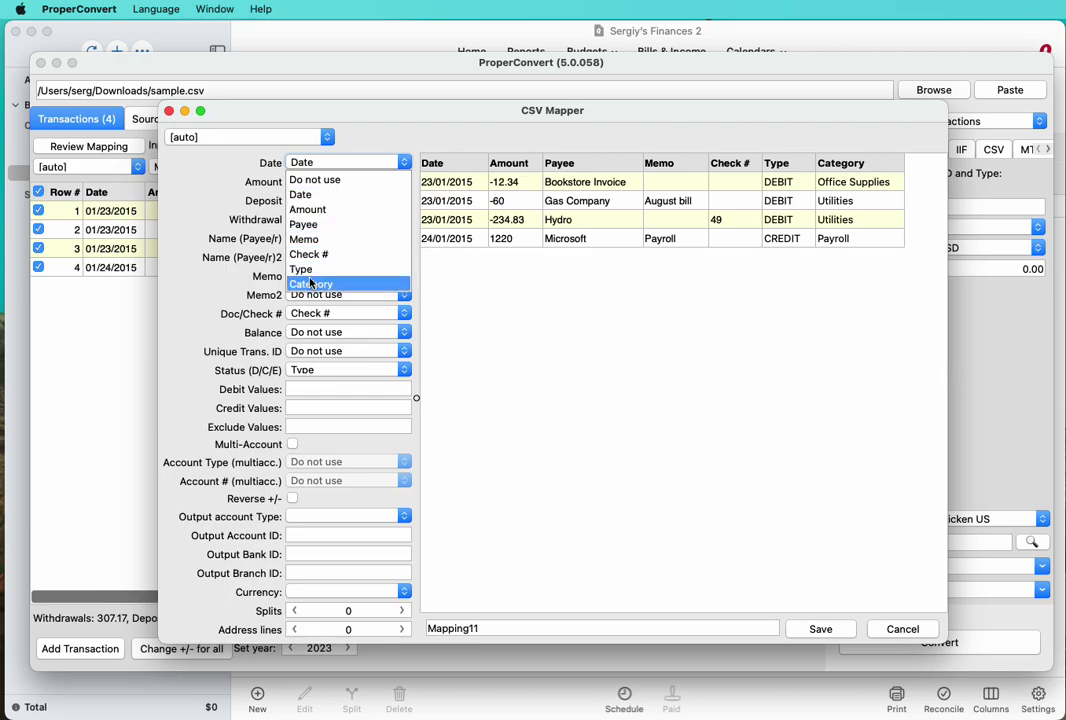
pyautogui.click(355, 166)
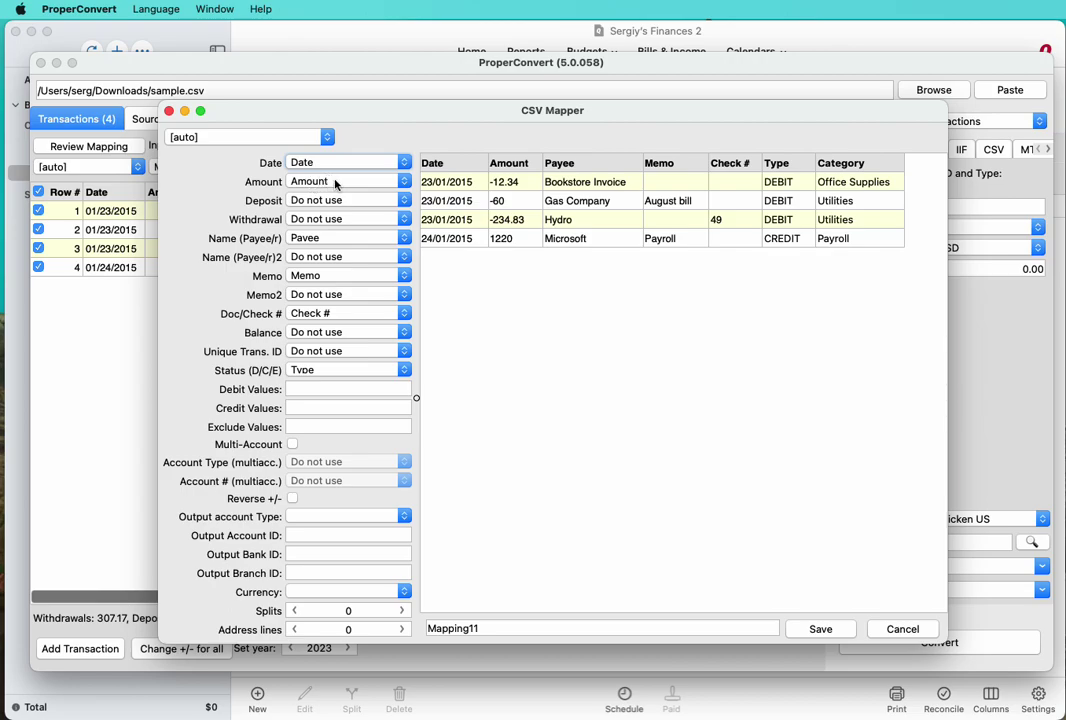
pyautogui.click(335, 183)
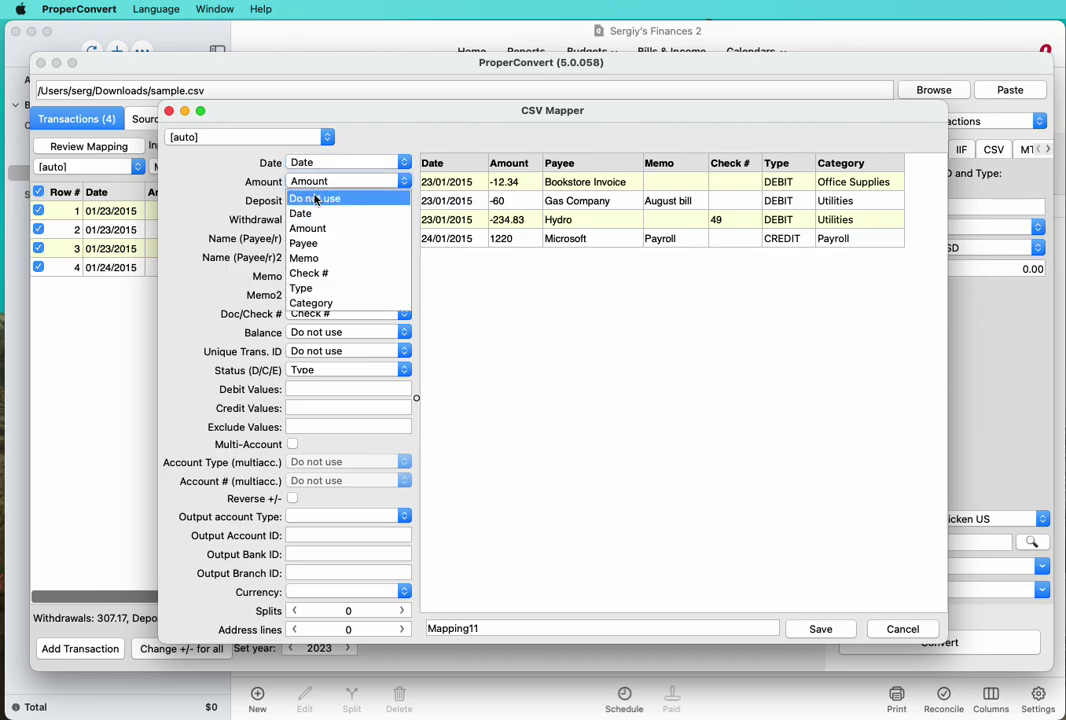
pyautogui.click(340, 181)
pyautogui.click(315, 202)
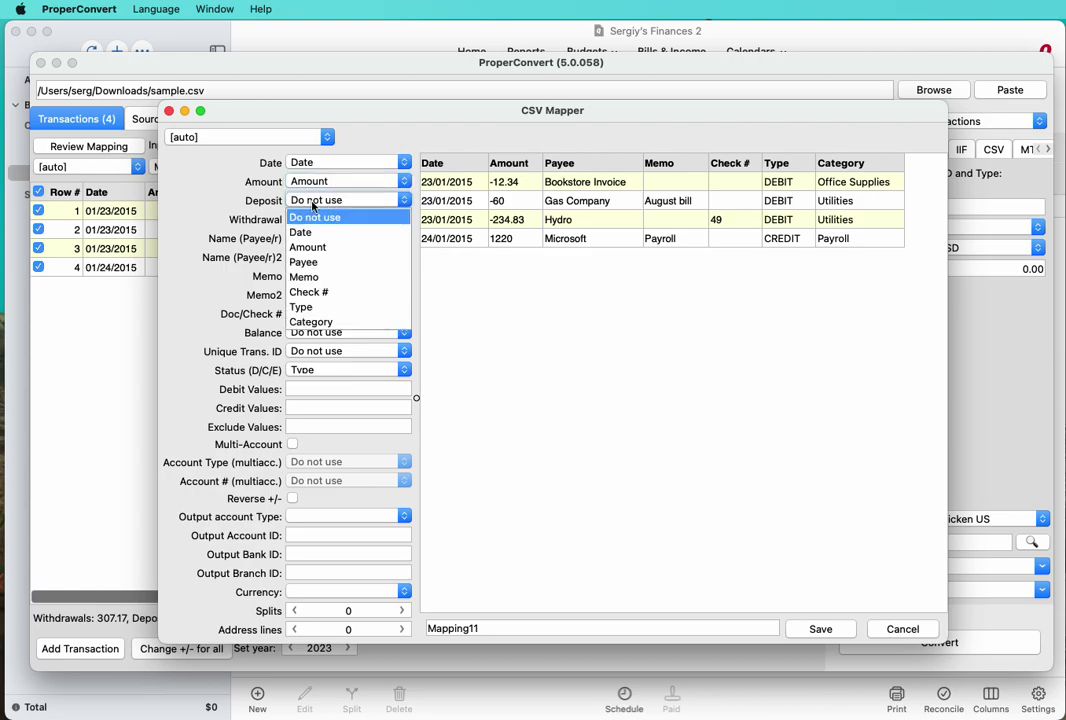
pyautogui.click(308, 208)
pyautogui.click(318, 219)
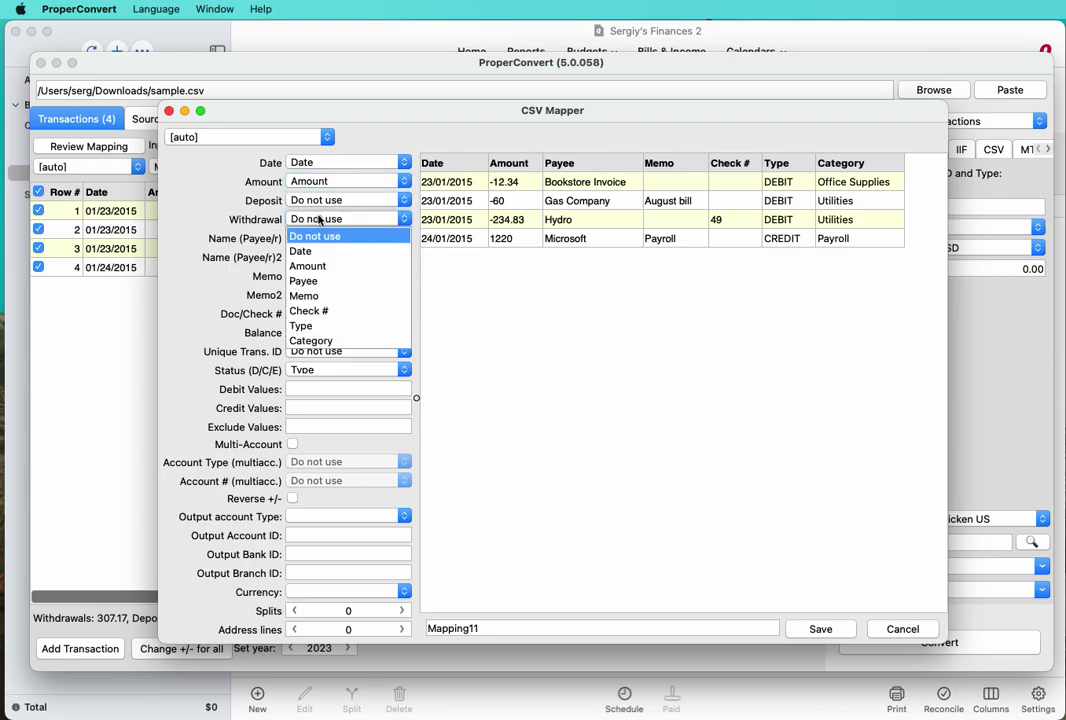
pyautogui.click(318, 219)
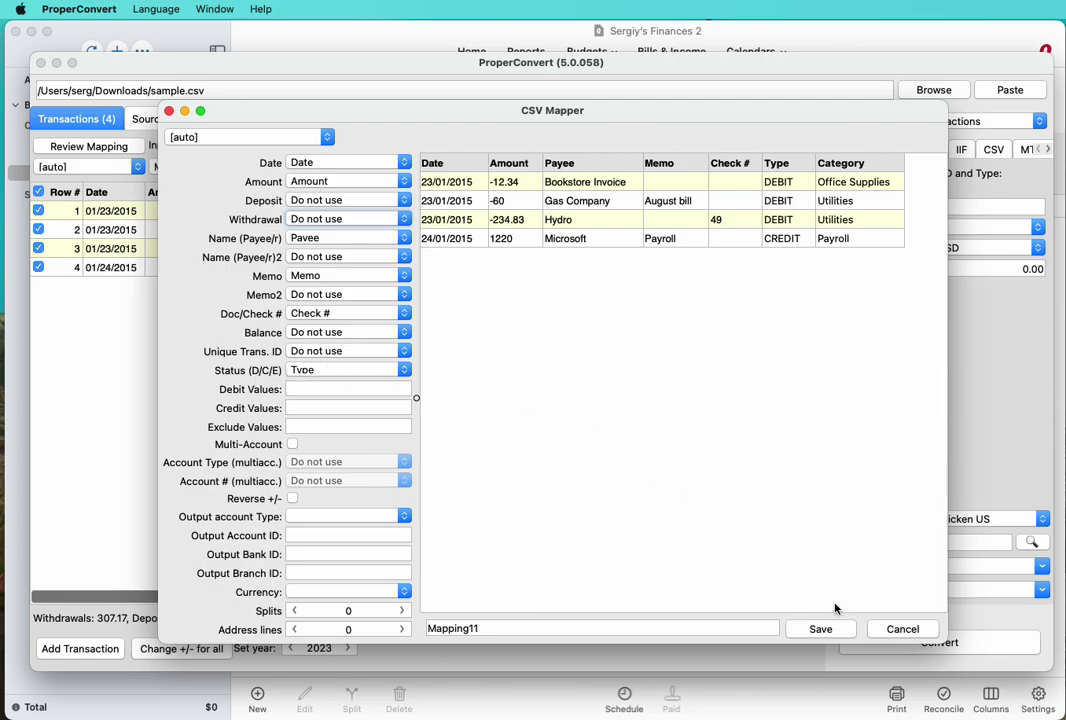
# Cancel the CSV Mapper to return to the four-transaction list
pyautogui.click(904, 632)
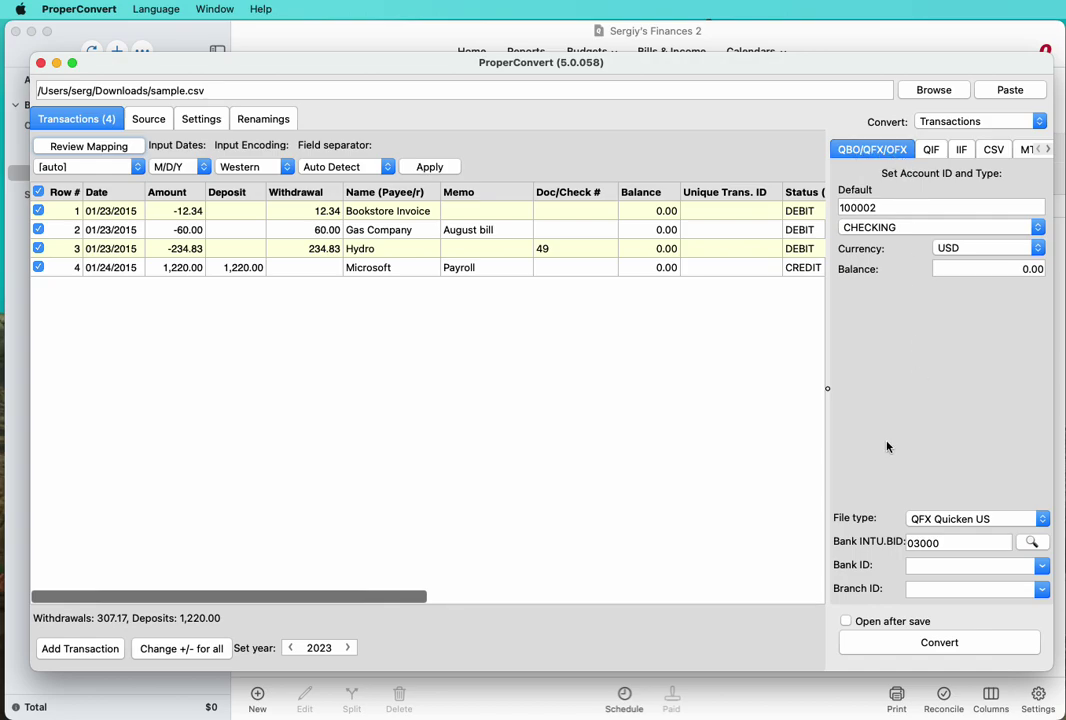
pyautogui.click(946, 519)
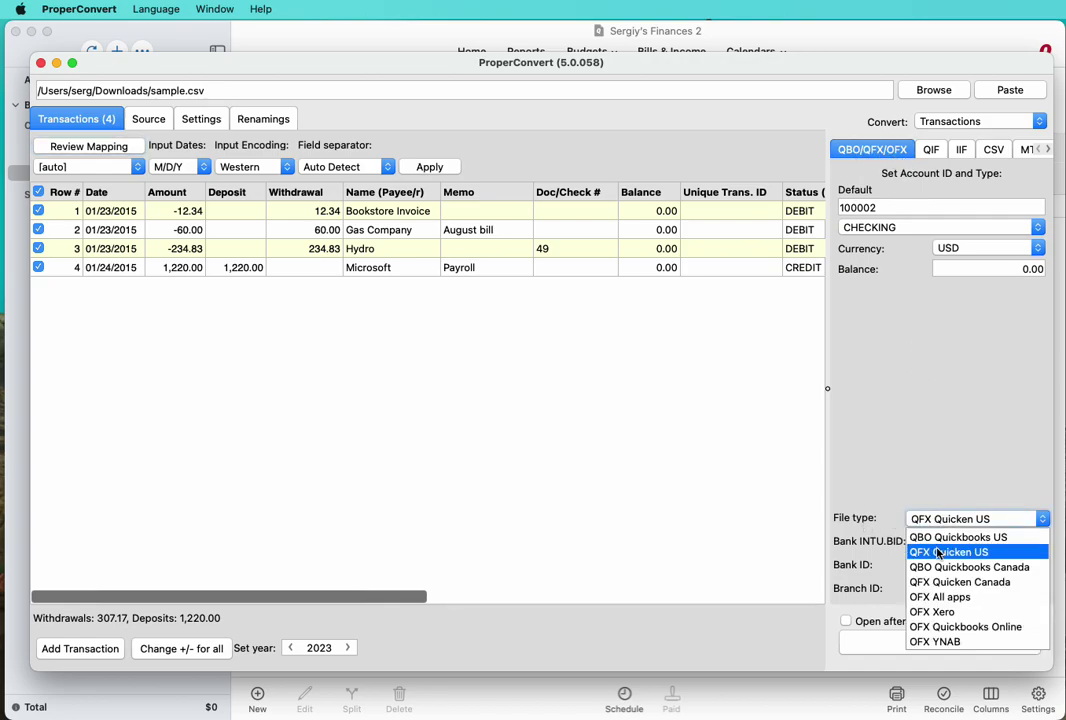
pyautogui.click(942, 547)
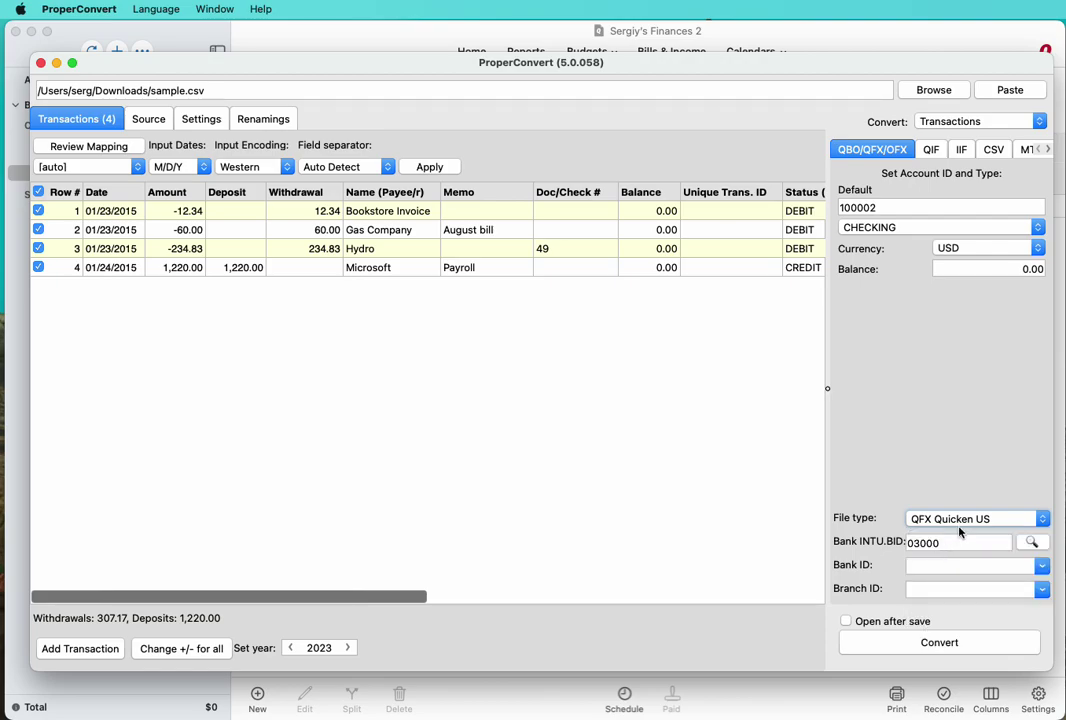
pyautogui.click(958, 521)
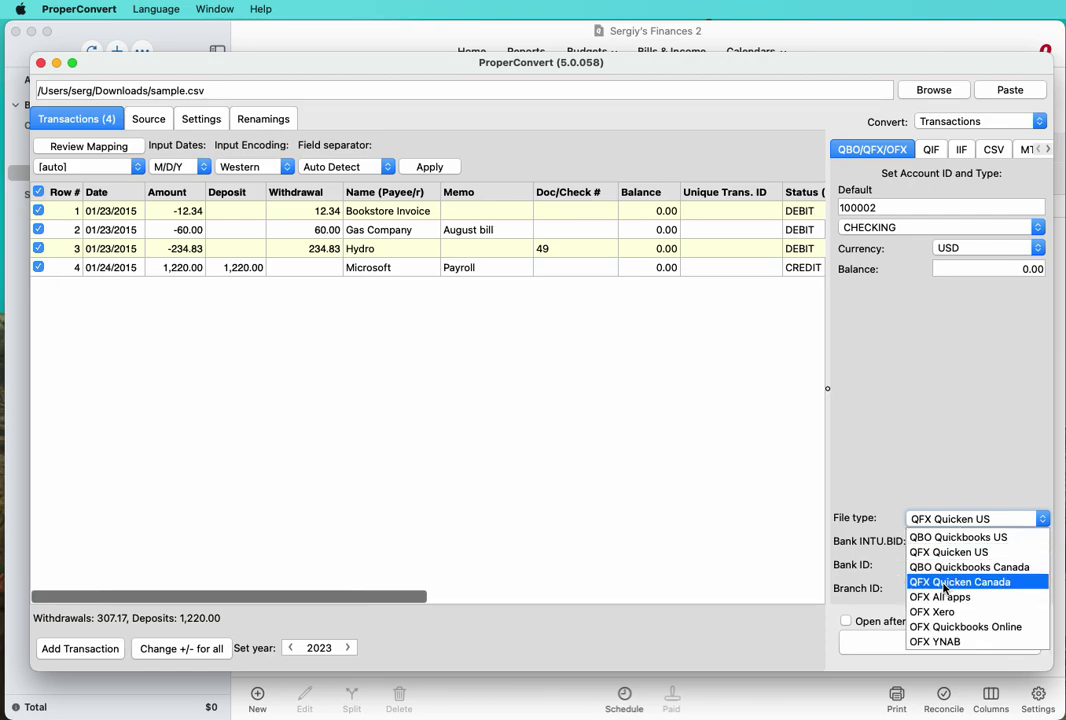
pyautogui.click(971, 454)
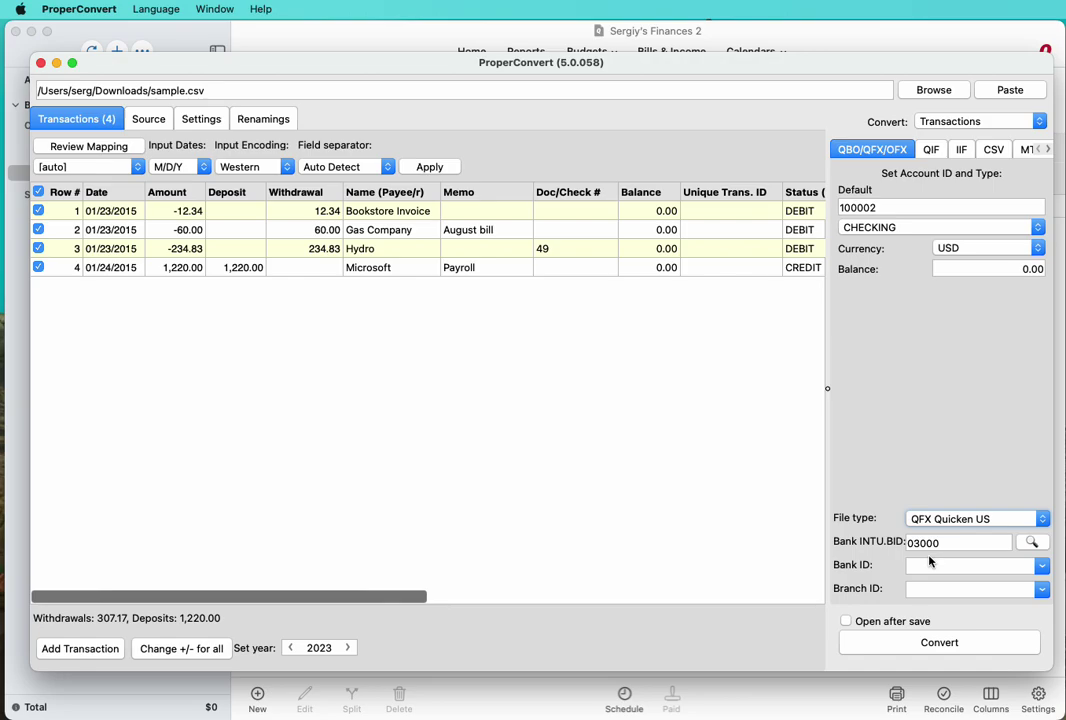
# Search the INTU.BID bank lookup for 'Capital' and review matches such as 1st Capital Bank Biz - DC
pyautogui.click(1031, 542)
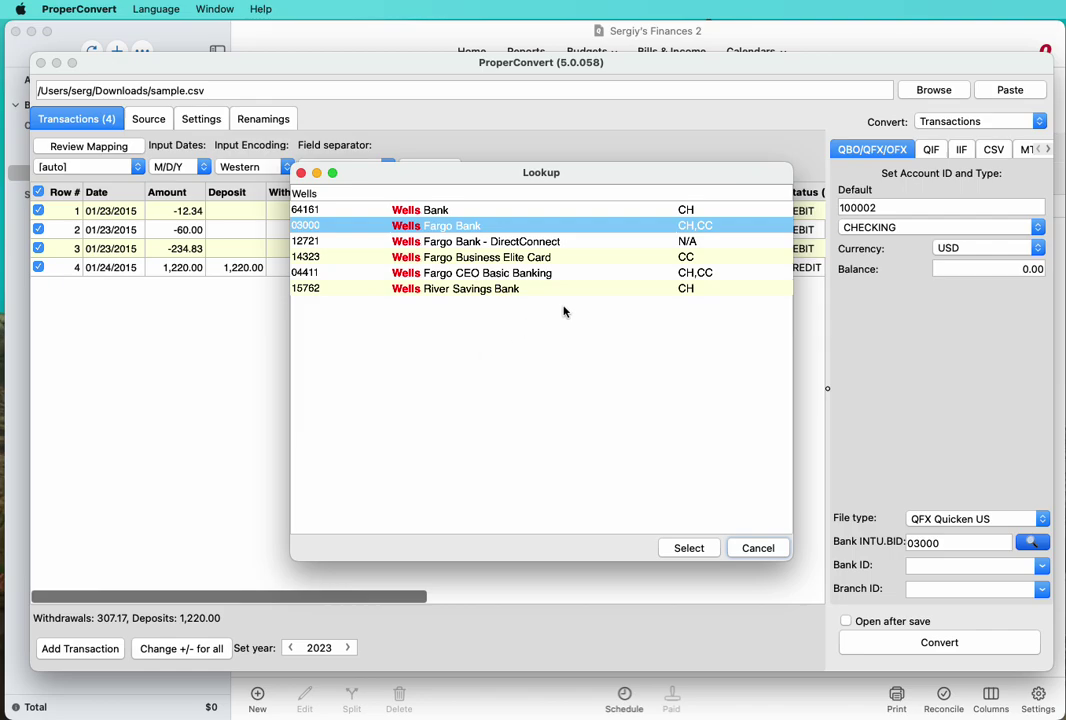
pyautogui.moveTo(328, 193); pyautogui.dragTo(278, 199)
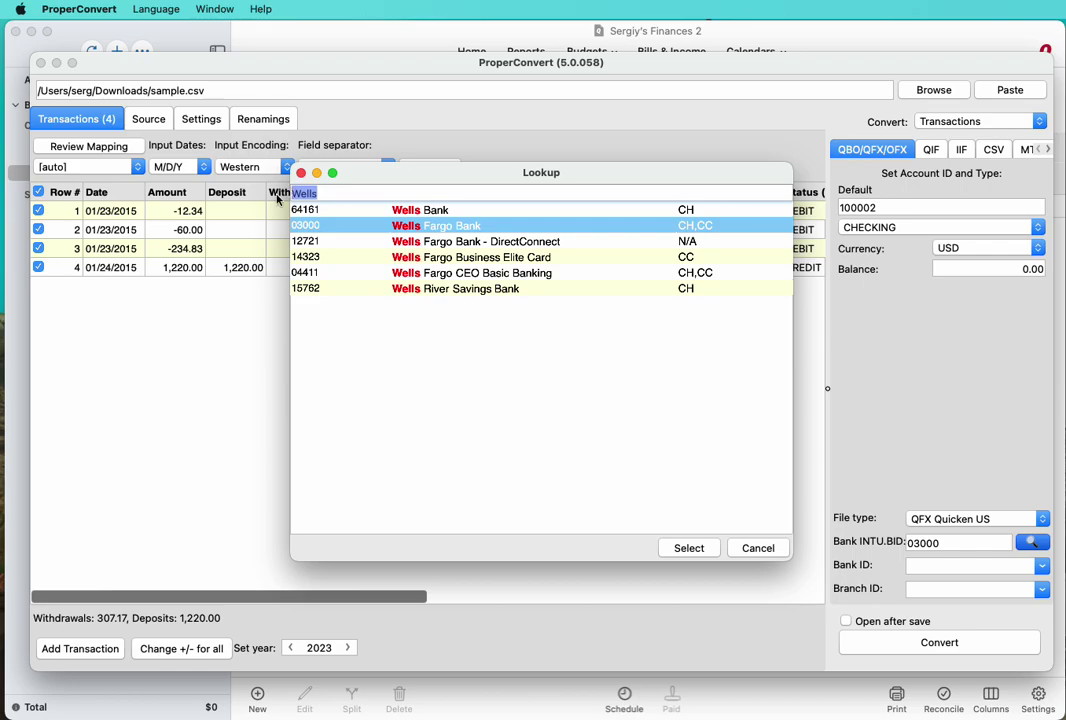
pyautogui.write('C')
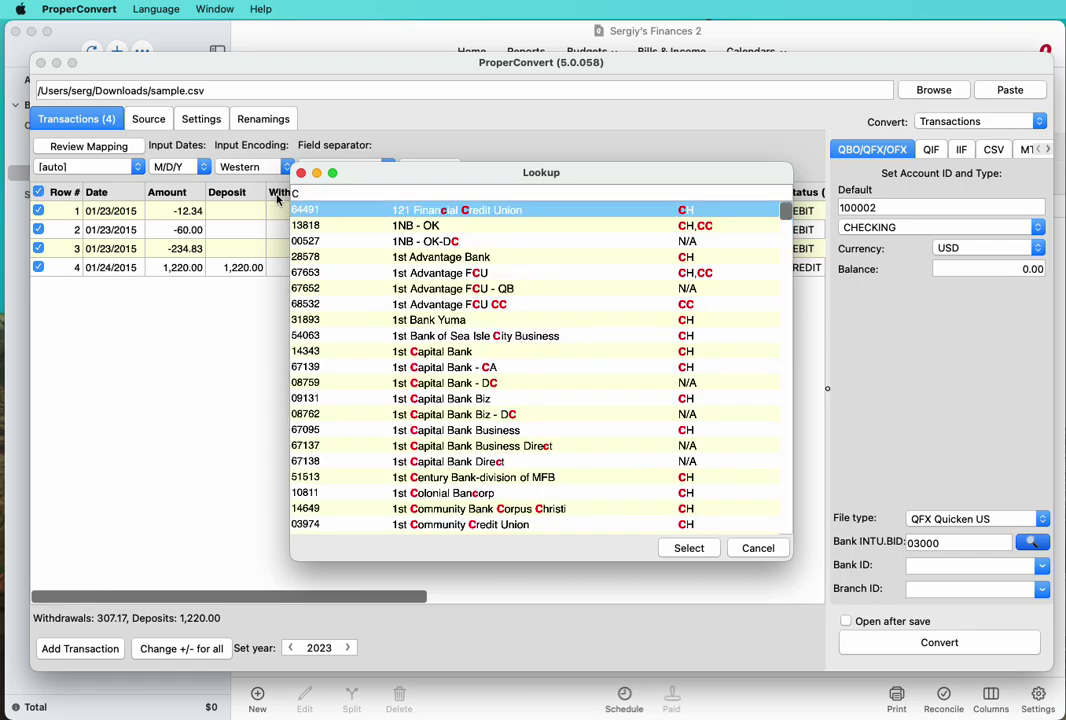
pyautogui.write('apitalone')
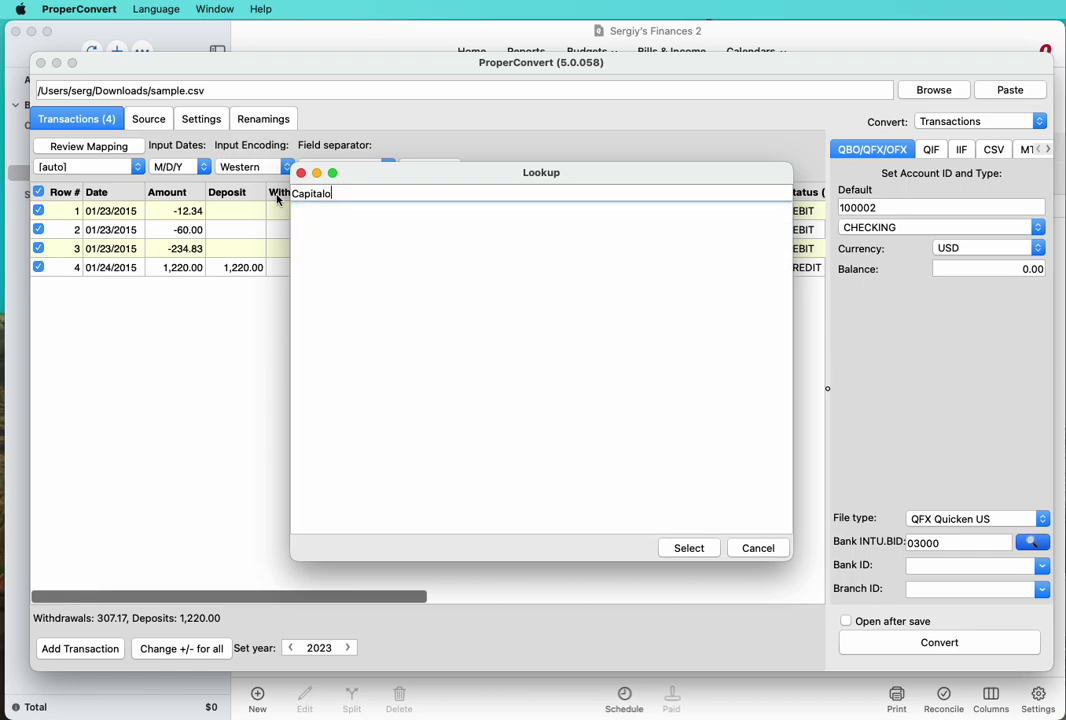
pyautogui.press('BackSpace')
pyautogui.press('BackSpace')
pyautogui.press('BackSpace')
pyautogui.write('one')
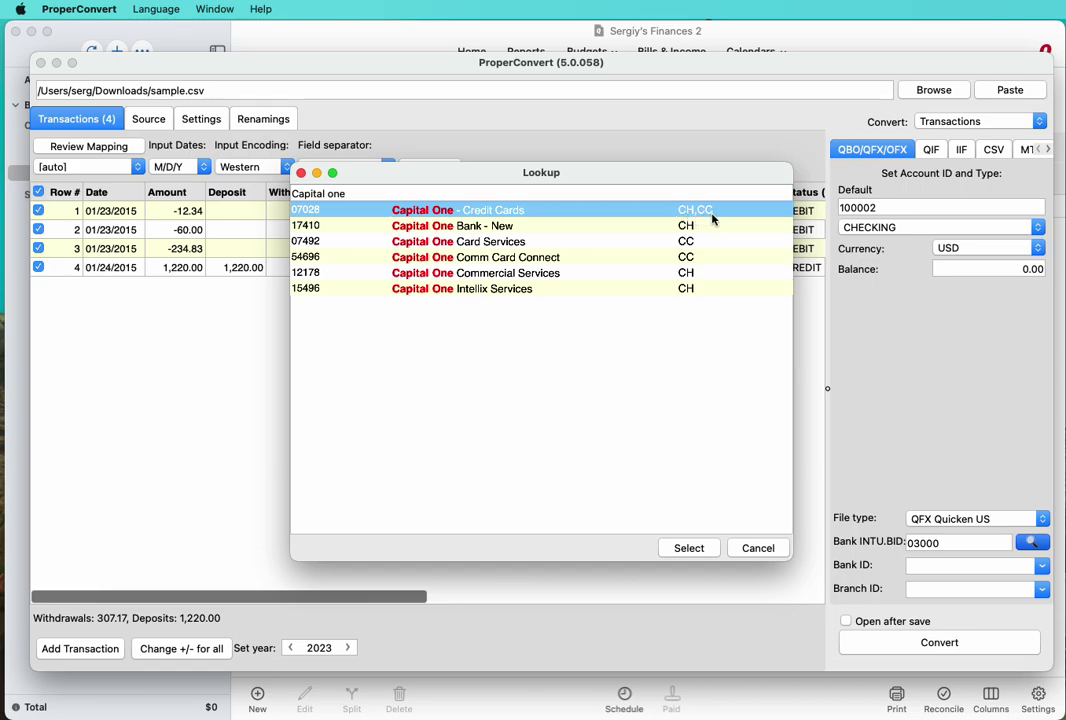
pyautogui.press('BackSpace')
pyautogui.press('BackSpace')
pyautogui.press('BackSpace')
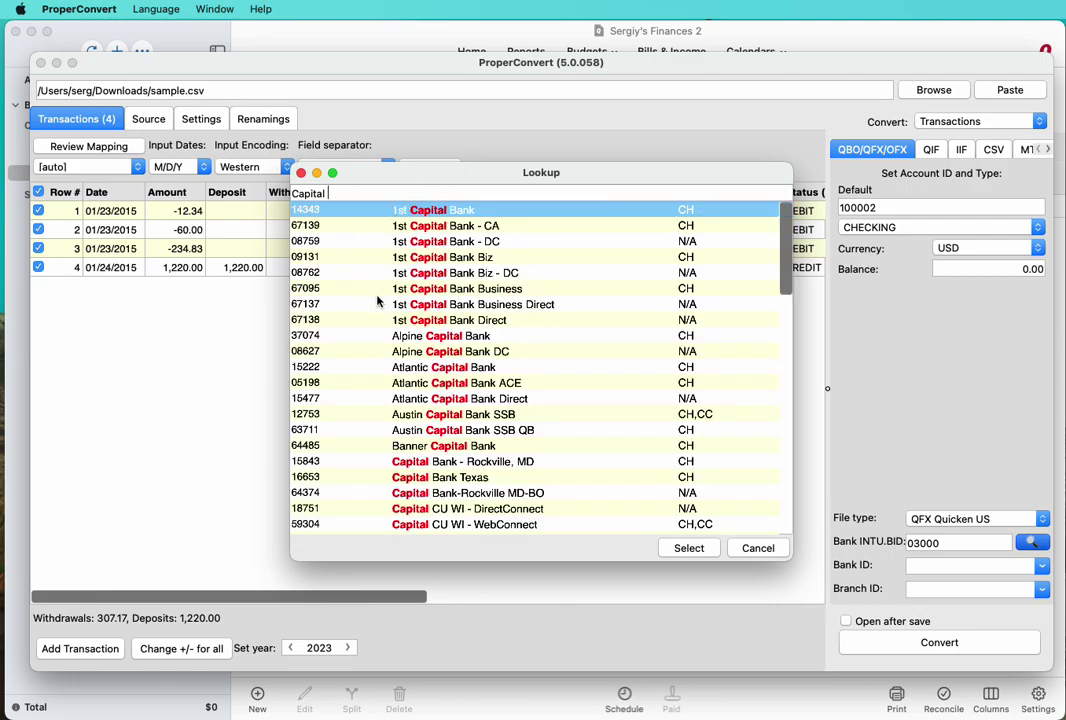
pyautogui.click(445, 272)
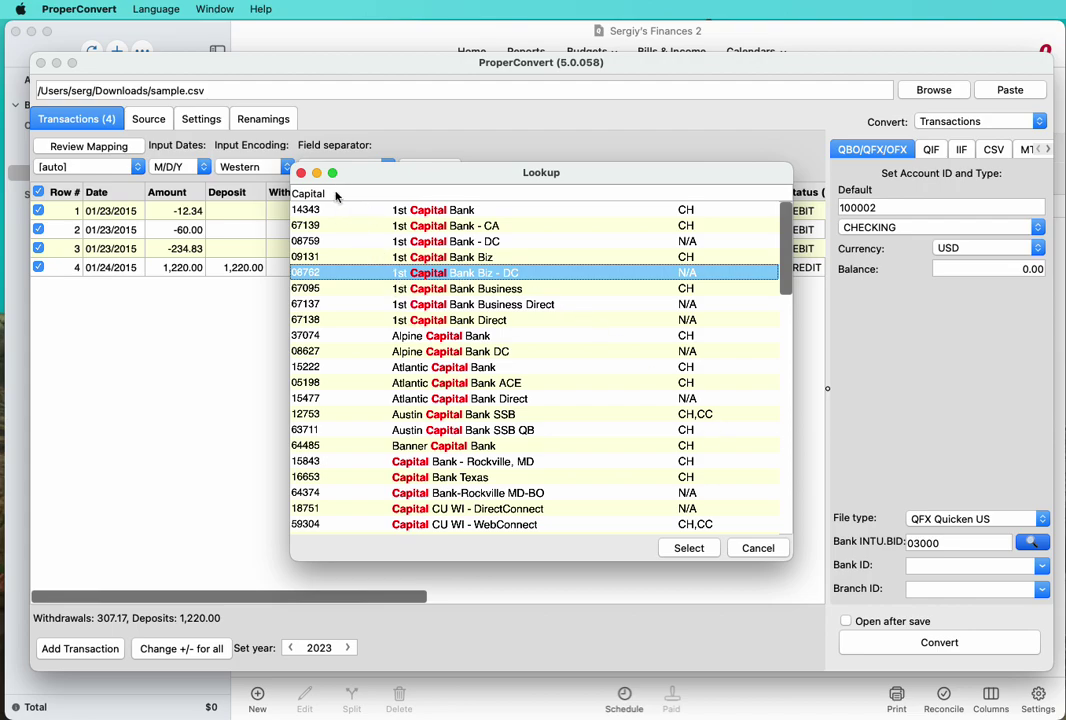
pyautogui.moveTo(336, 194); pyautogui.dragTo(260, 189)
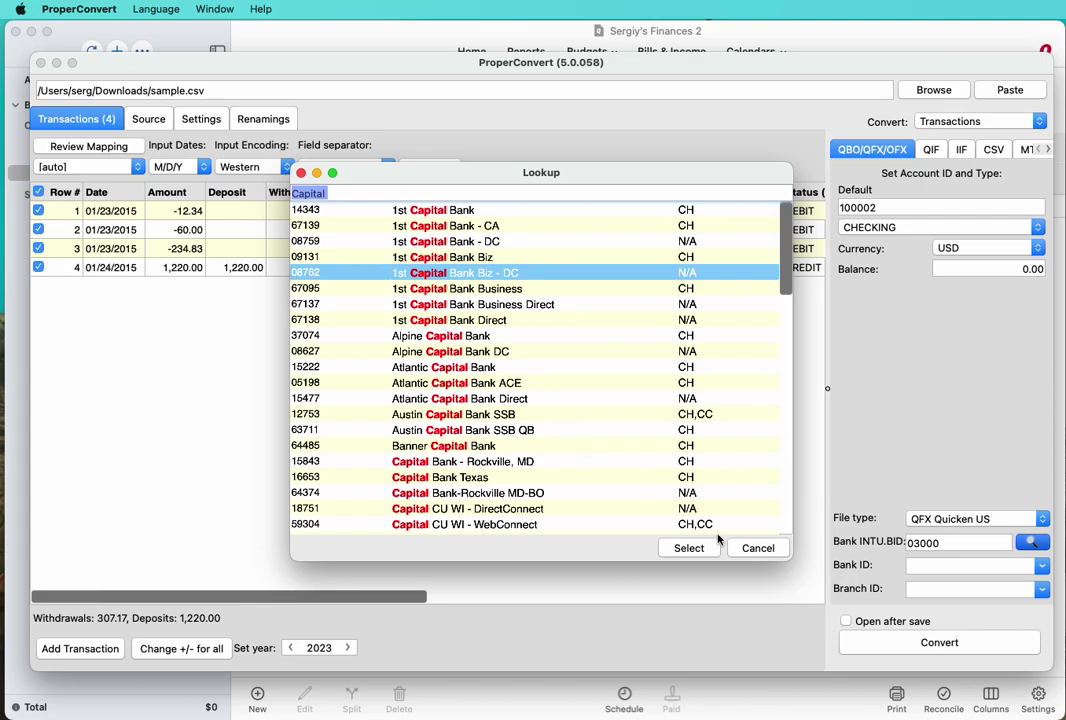
# Cancel the bank lookup and select the default account ID 100002
pyautogui.click(757, 548)
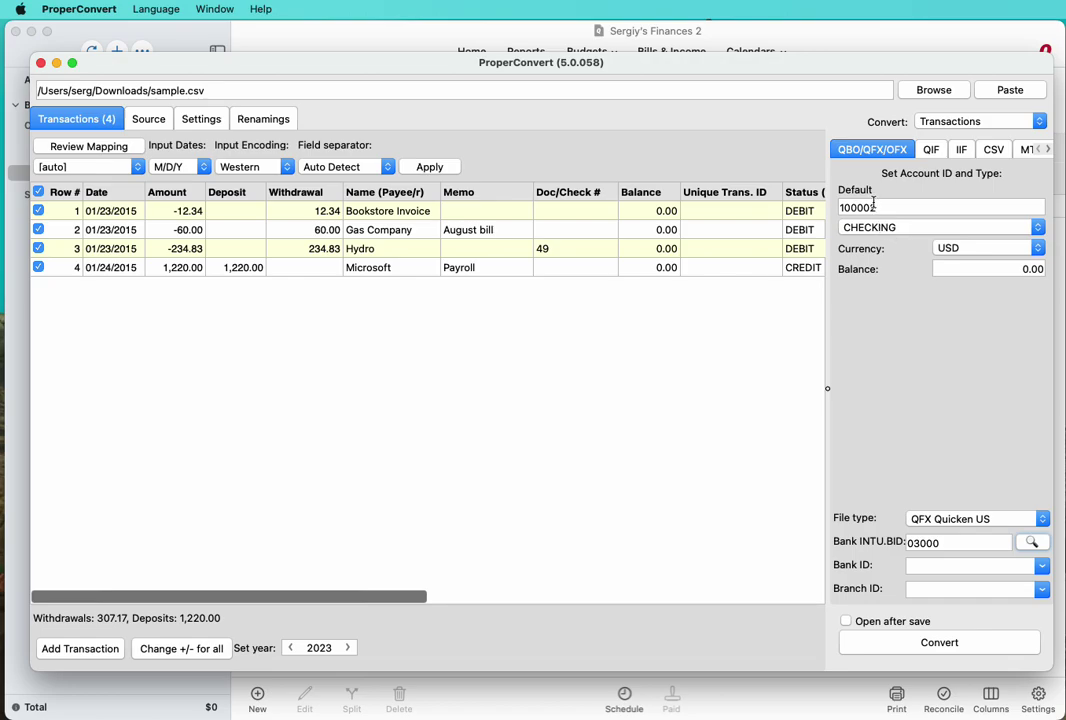
pyautogui.moveTo(878, 207); pyautogui.dragTo(838, 205)
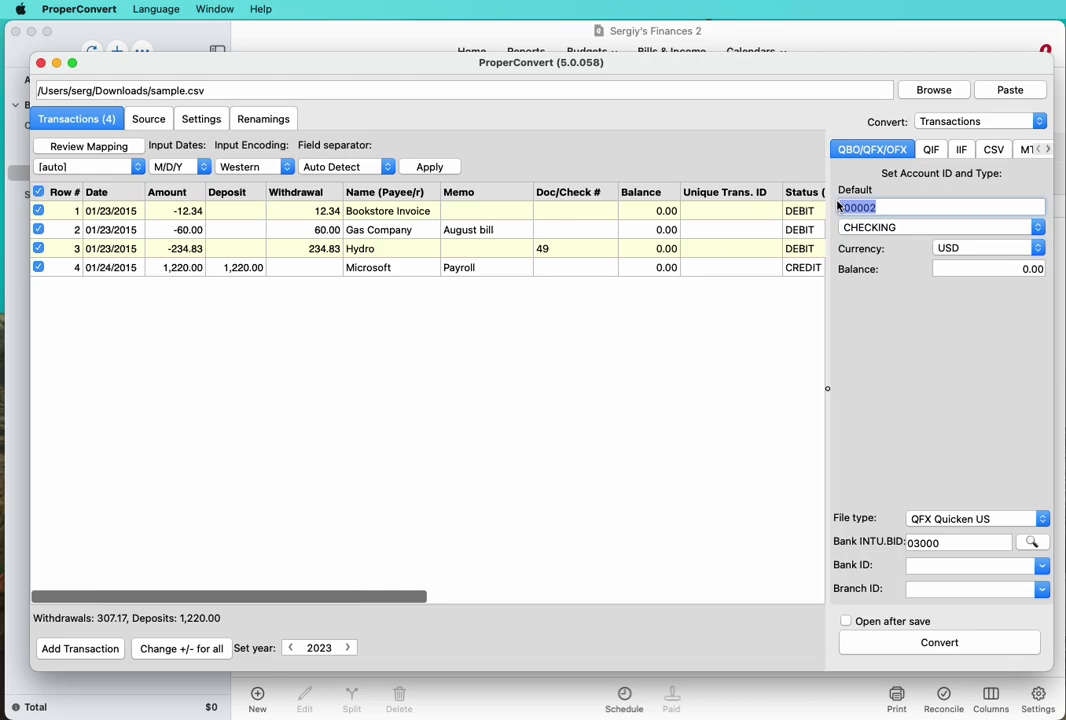
pyautogui.click(897, 228)
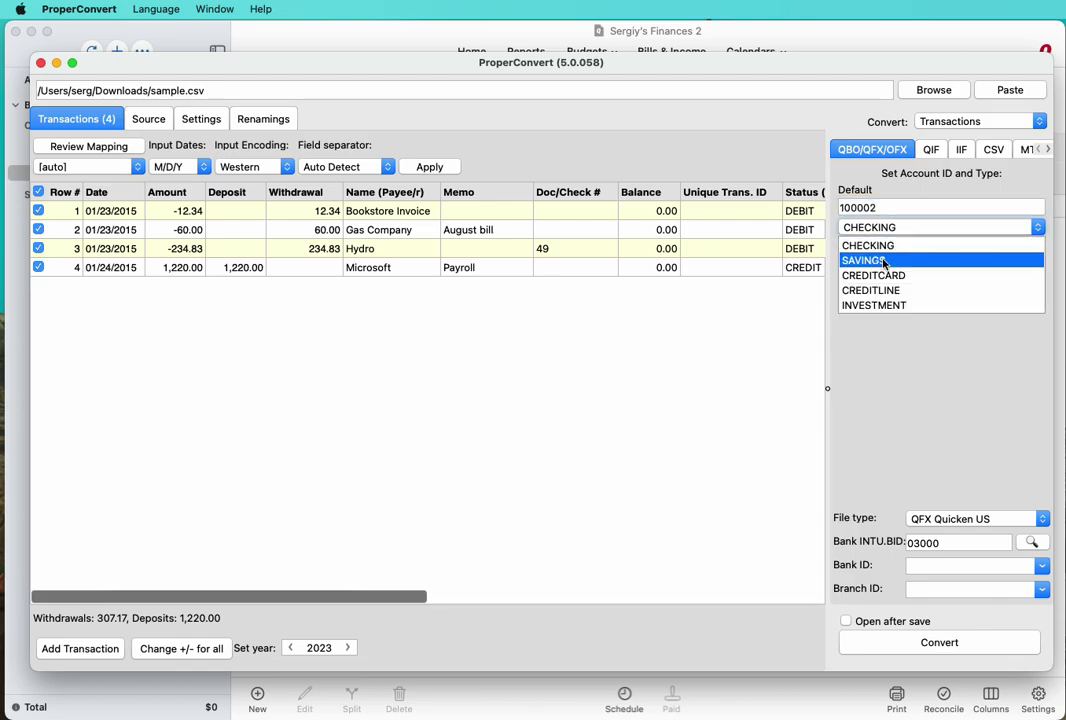
pyautogui.click(910, 229)
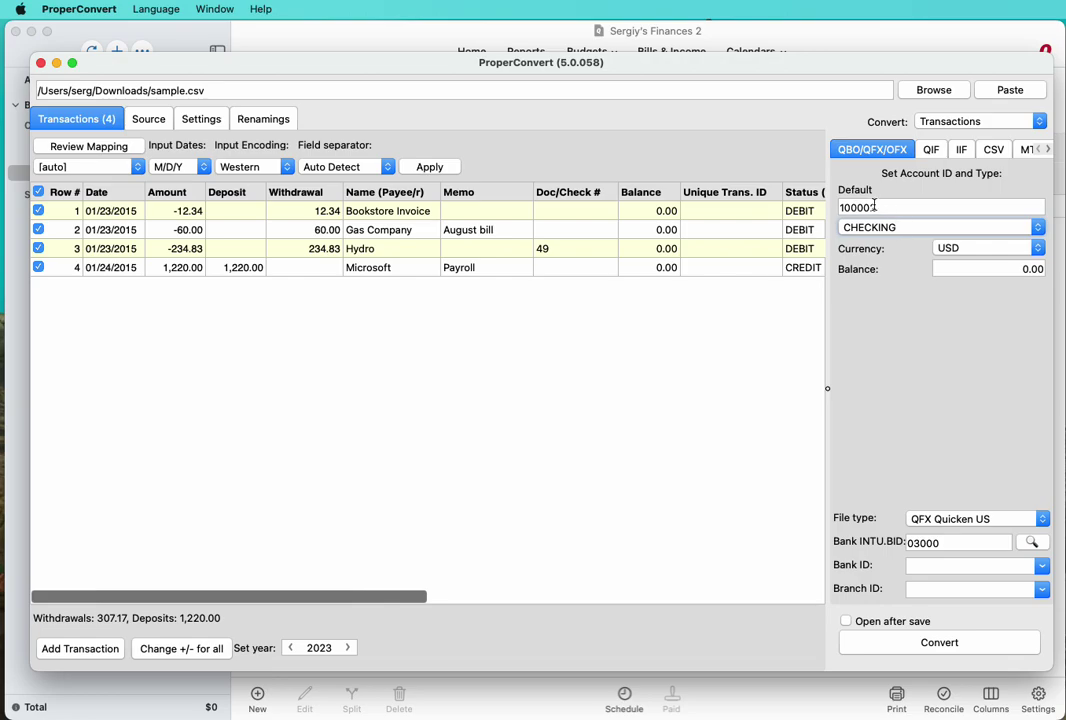
pyautogui.doubleClick(840, 207)
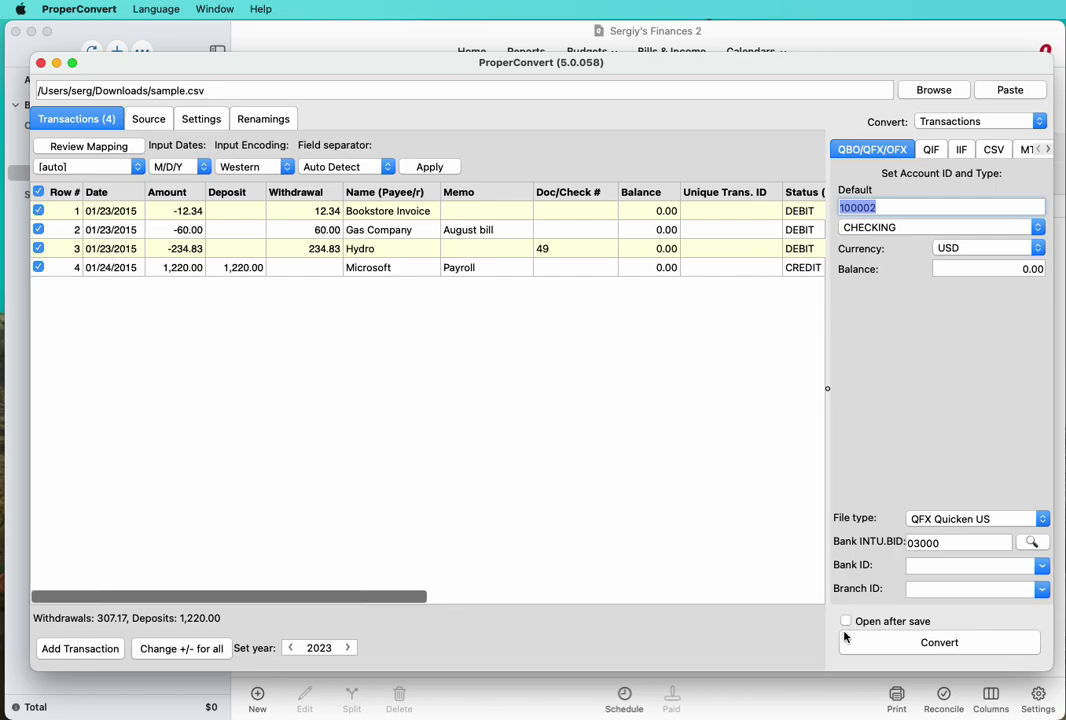
# Convert to QFX and save it as 'sample' in Downloads, then switch to Quicken
pyautogui.click(873, 647)
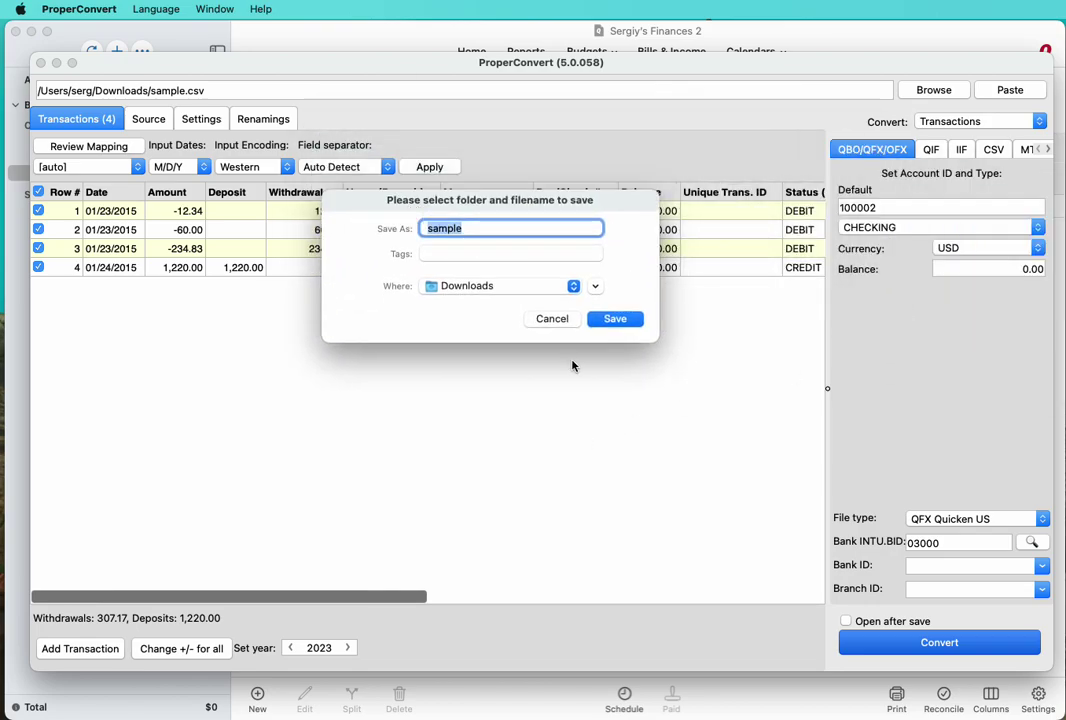
pyautogui.click(598, 321)
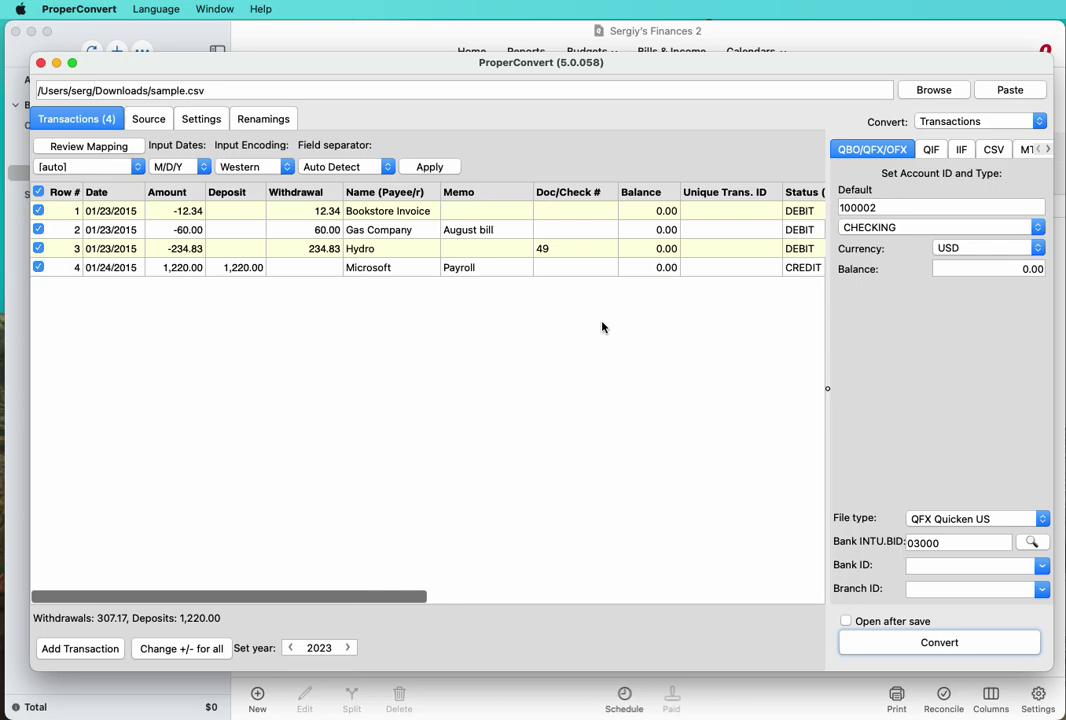
pyautogui.click(728, 698)
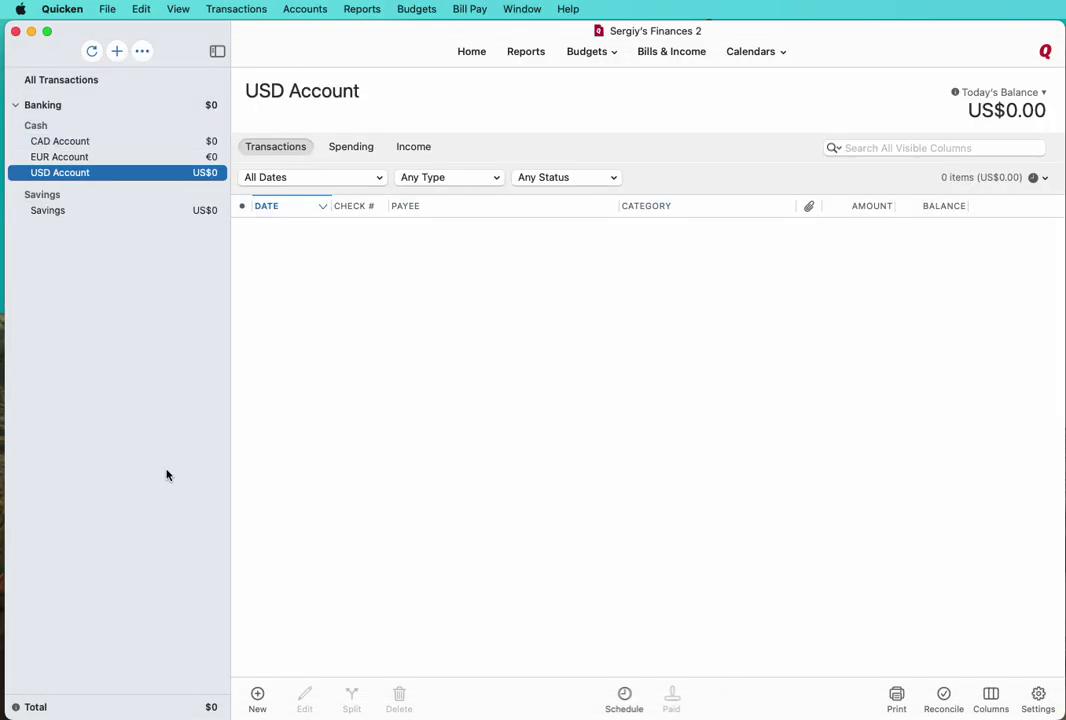
# Import the converted file via File > Import > Bank or Brokerage File (OFX, QFX) and center the account dialog
pyautogui.click(106, 12)
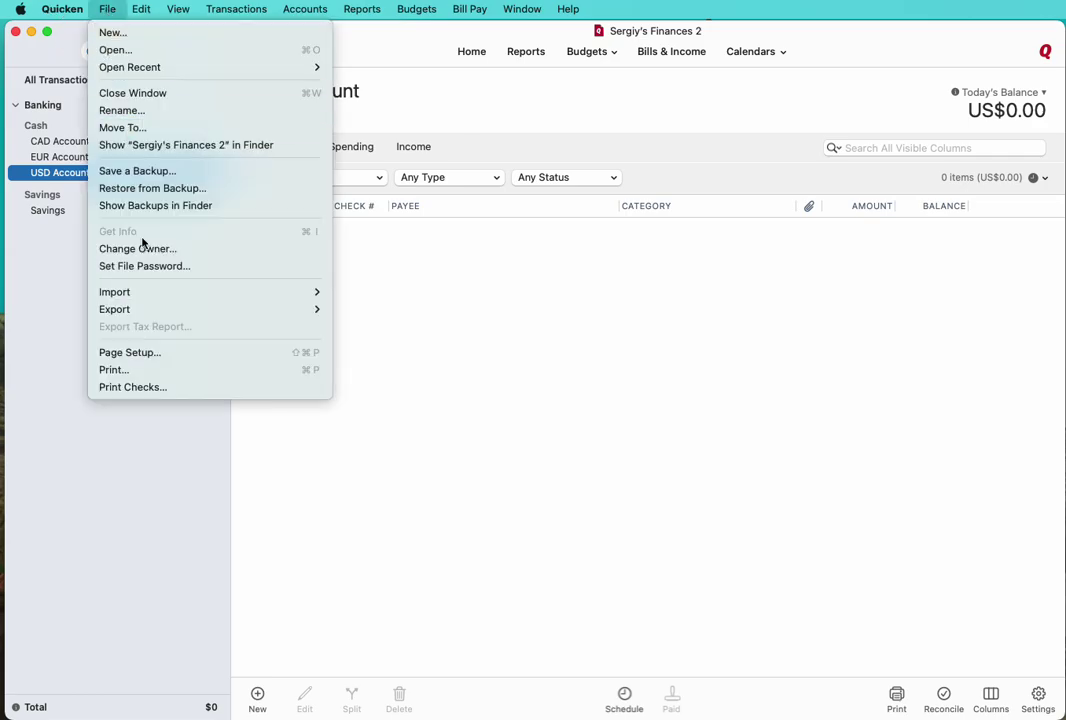
pyautogui.moveTo(125, 305)
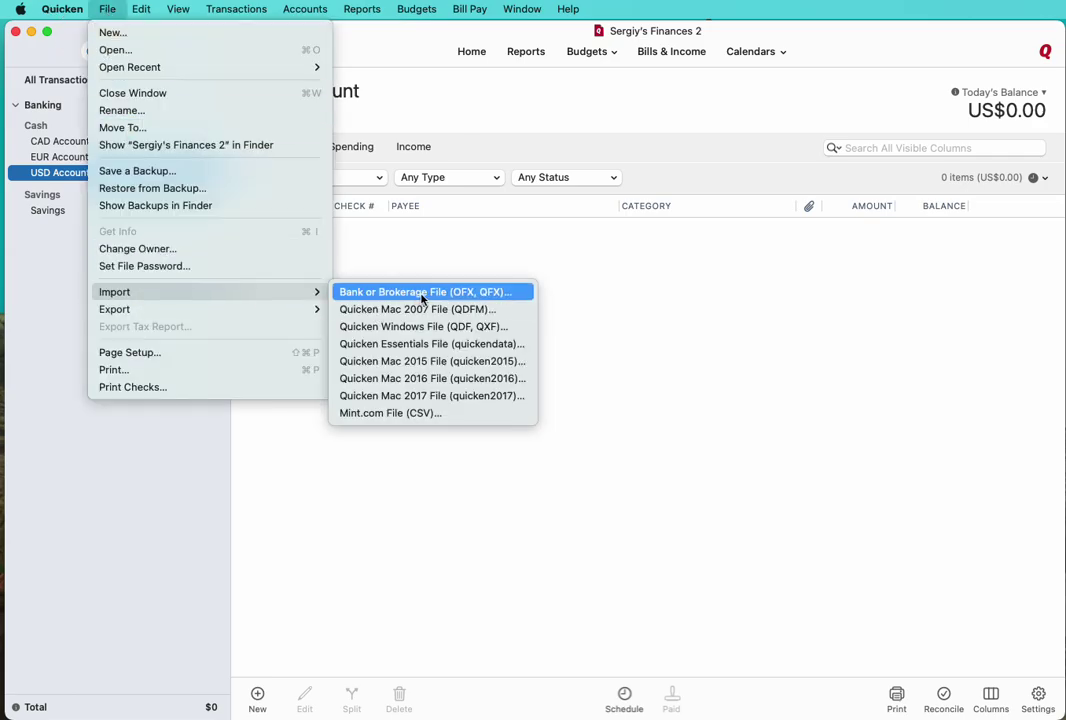
pyautogui.click(427, 293)
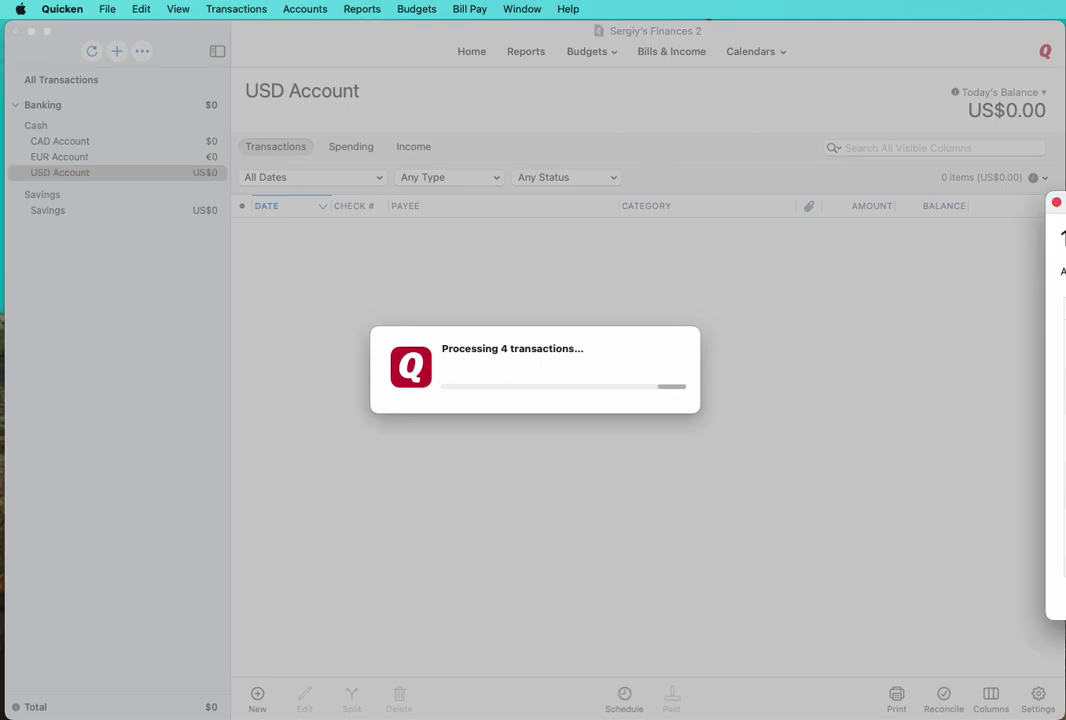
pyautogui.moveTo(1062, 208); pyautogui.dragTo(628, 139)
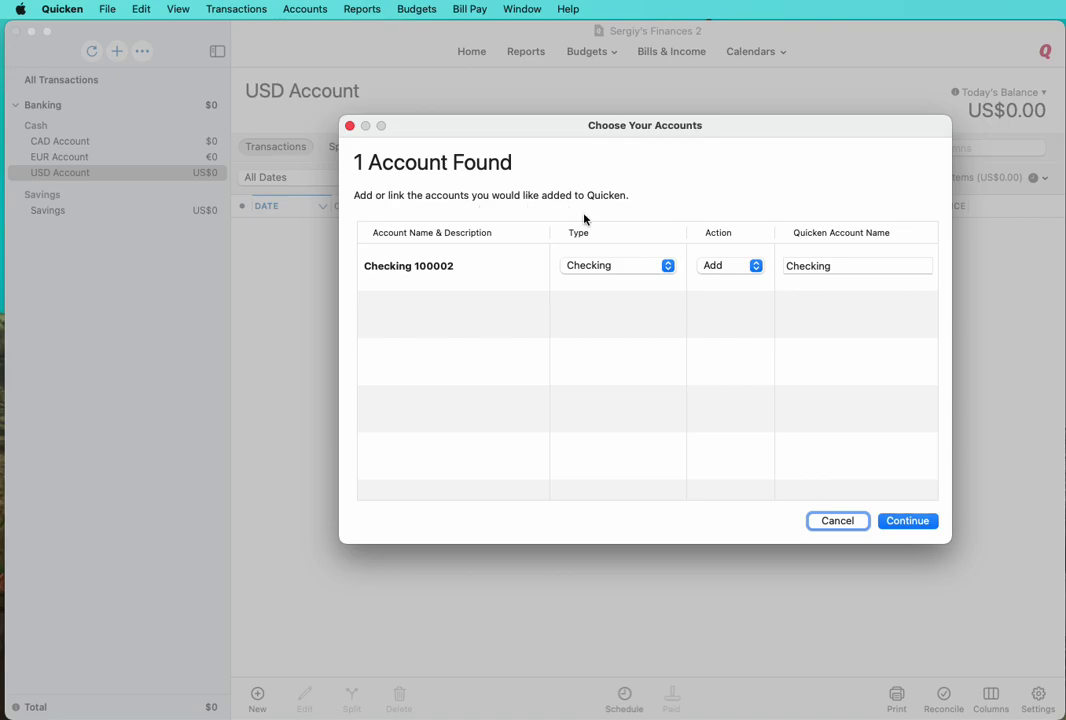
# Review the Action and Type choices for the found account, keeping Add and Checking
pyautogui.click(736, 268)
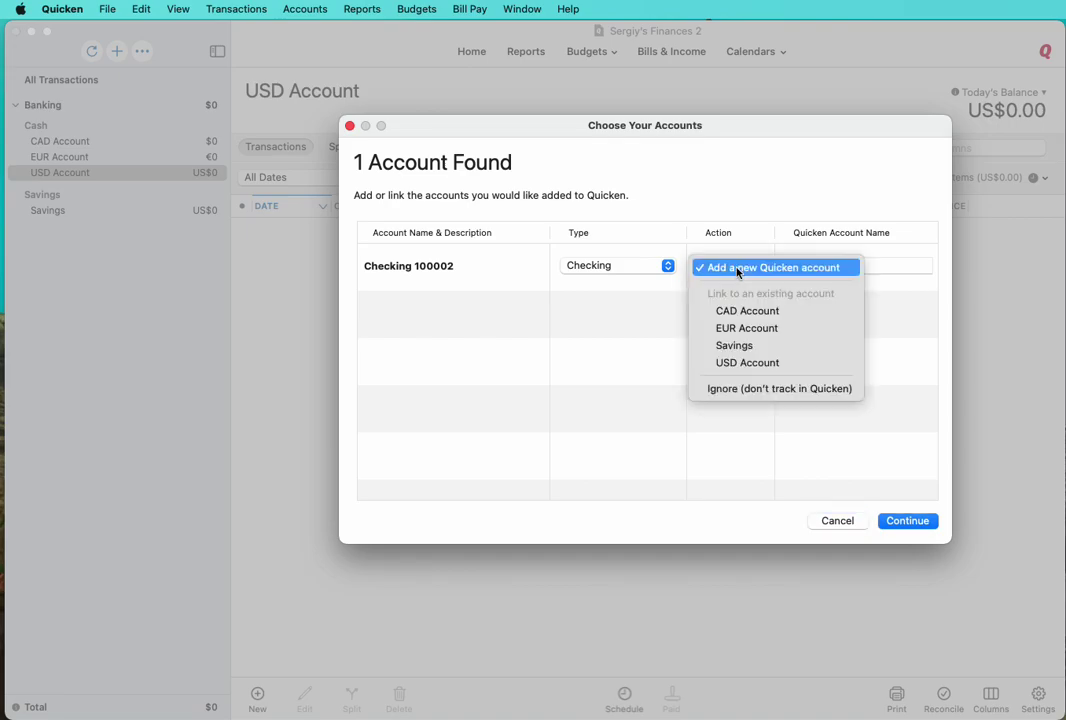
pyautogui.click(623, 269)
pyautogui.click(623, 267)
pyautogui.click(671, 238)
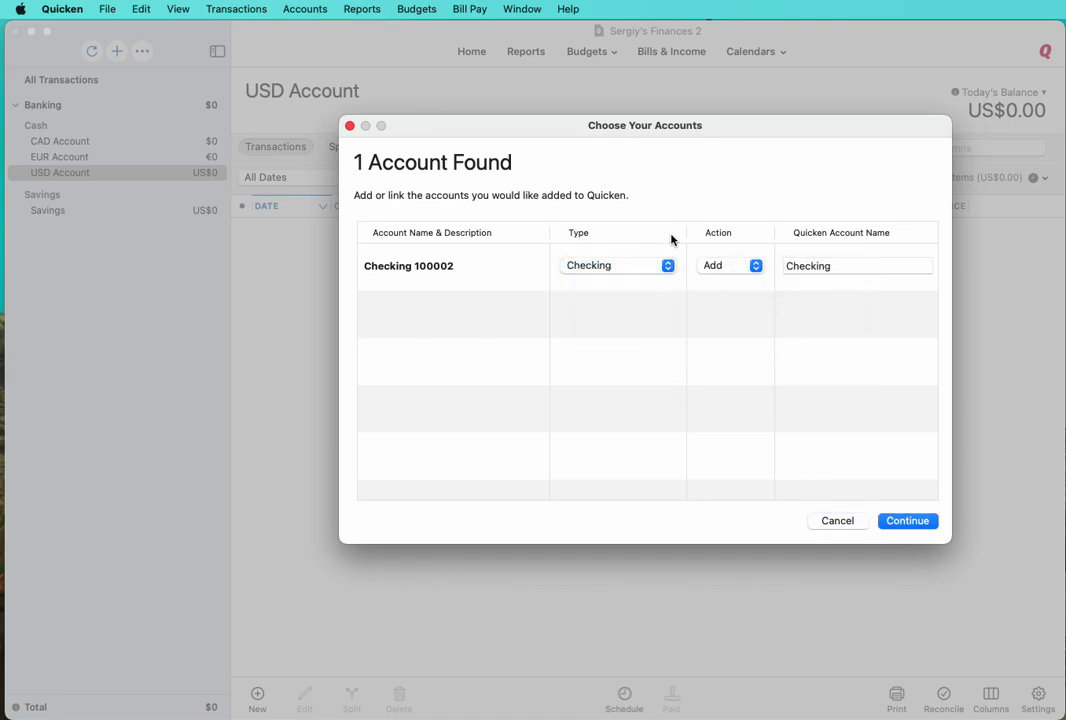
pyautogui.click(726, 272)
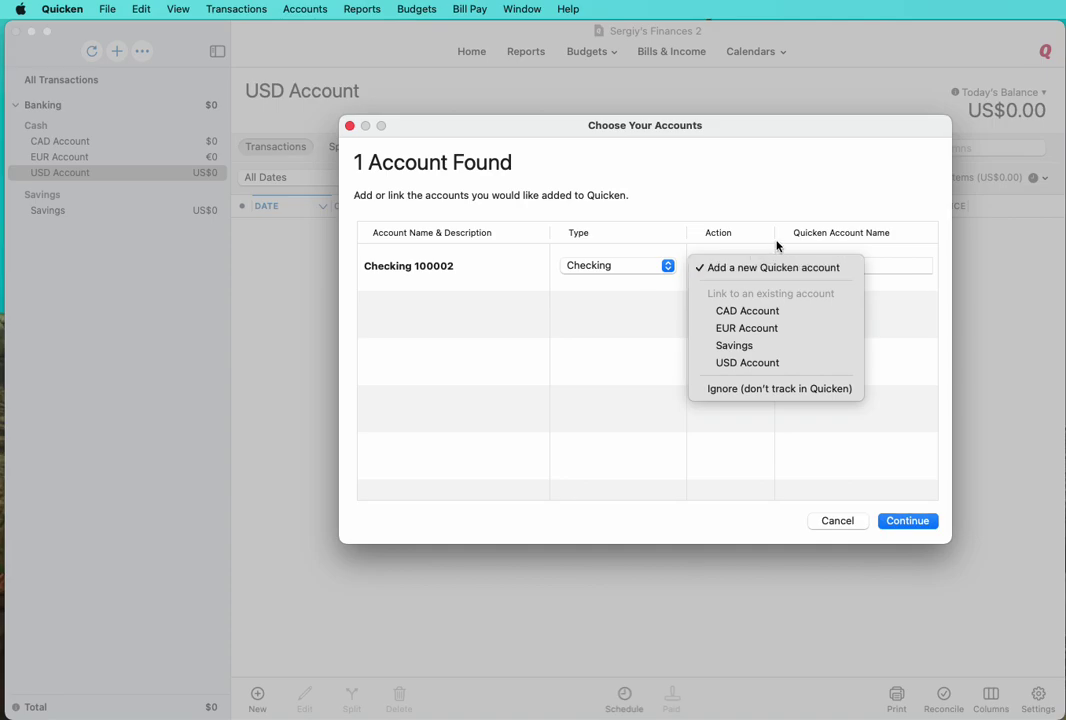
pyautogui.click(821, 268)
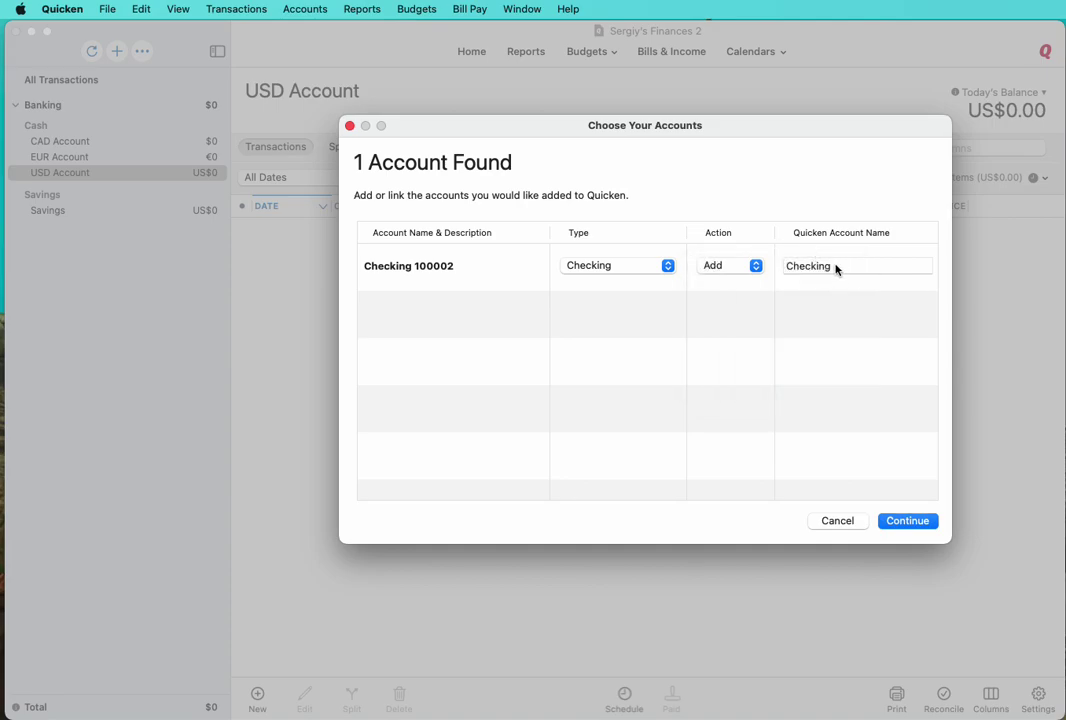
# Rename the new account from 'Checking' to 'IMPORT'
pyautogui.click(836, 270)
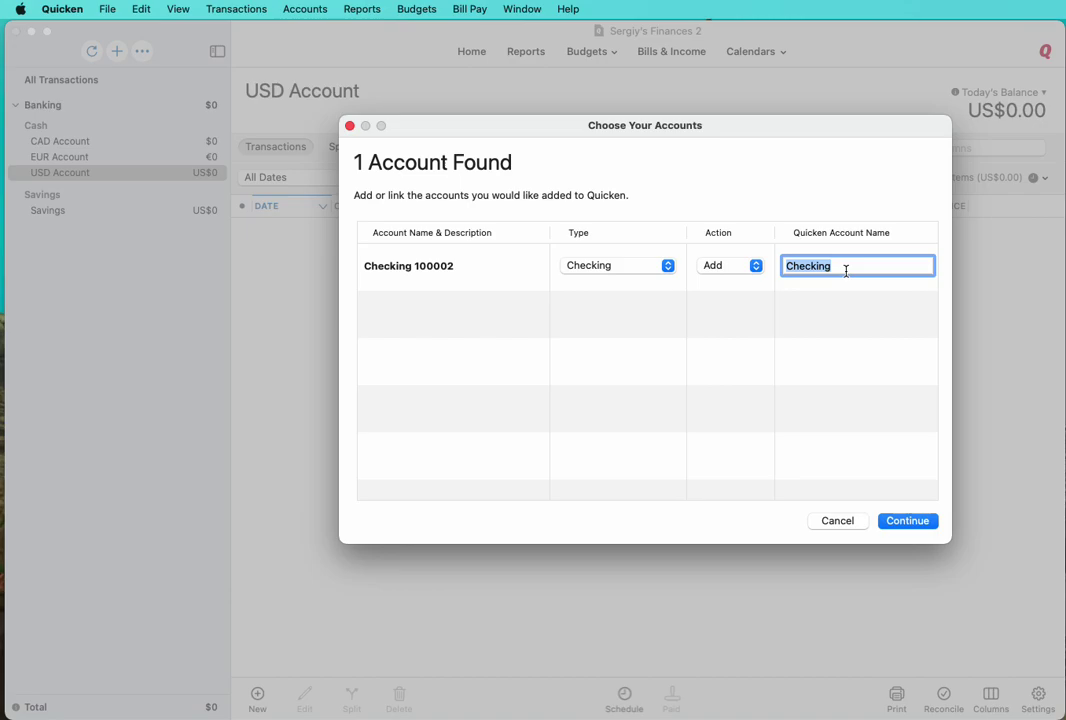
pyautogui.write('Proxy')
pyautogui.press('BackSpace')
pyautogui.press('BackSpace')
pyautogui.press('BackSpace')
pyautogui.press('BackSpace')
pyautogui.press('BackSpace')
pyautogui.write('IMPORT')
# Try linking to the existing USD Account, then switch the action back to adding a new account
pyautogui.click(730, 266)
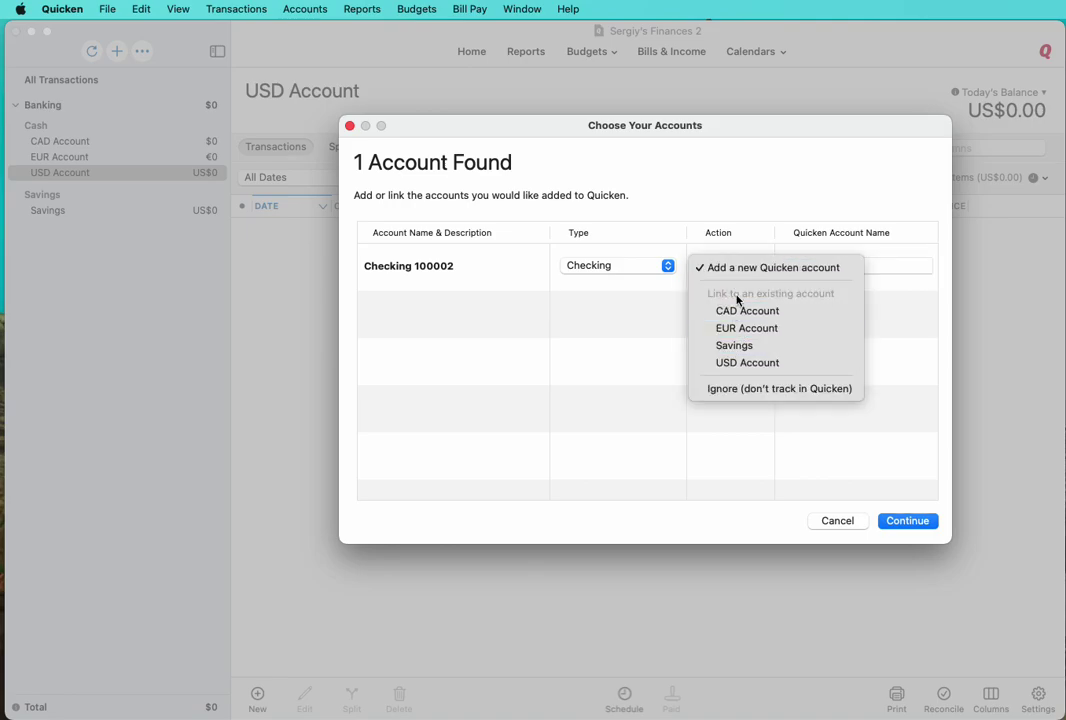
pyautogui.click(735, 364)
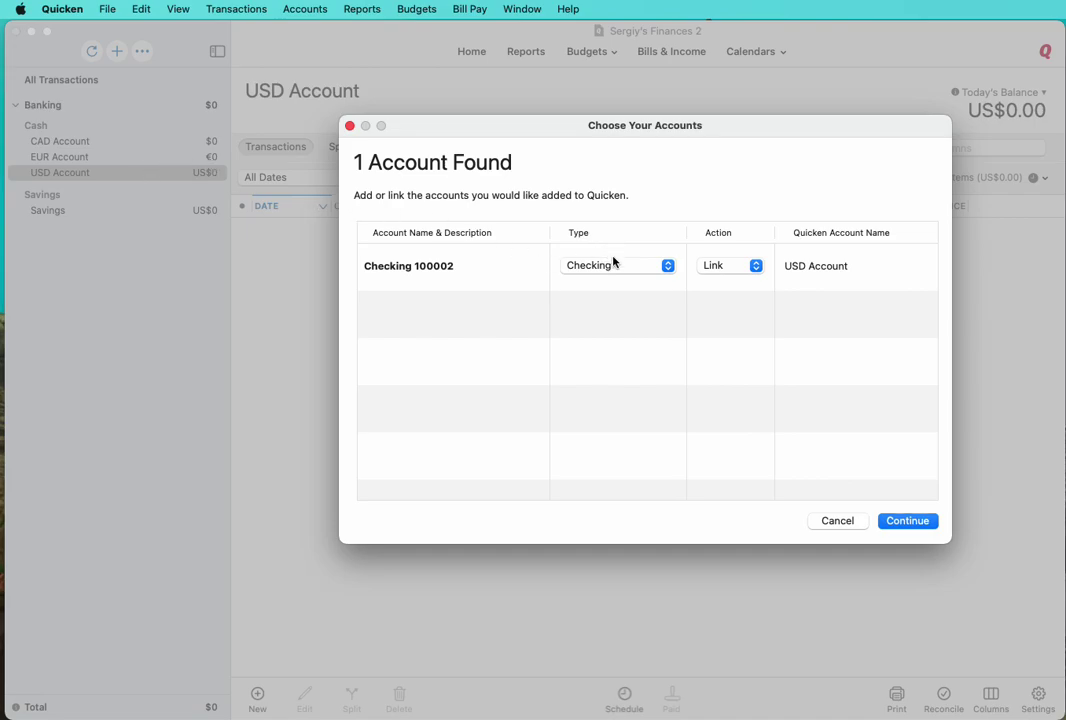
pyautogui.click(738, 267)
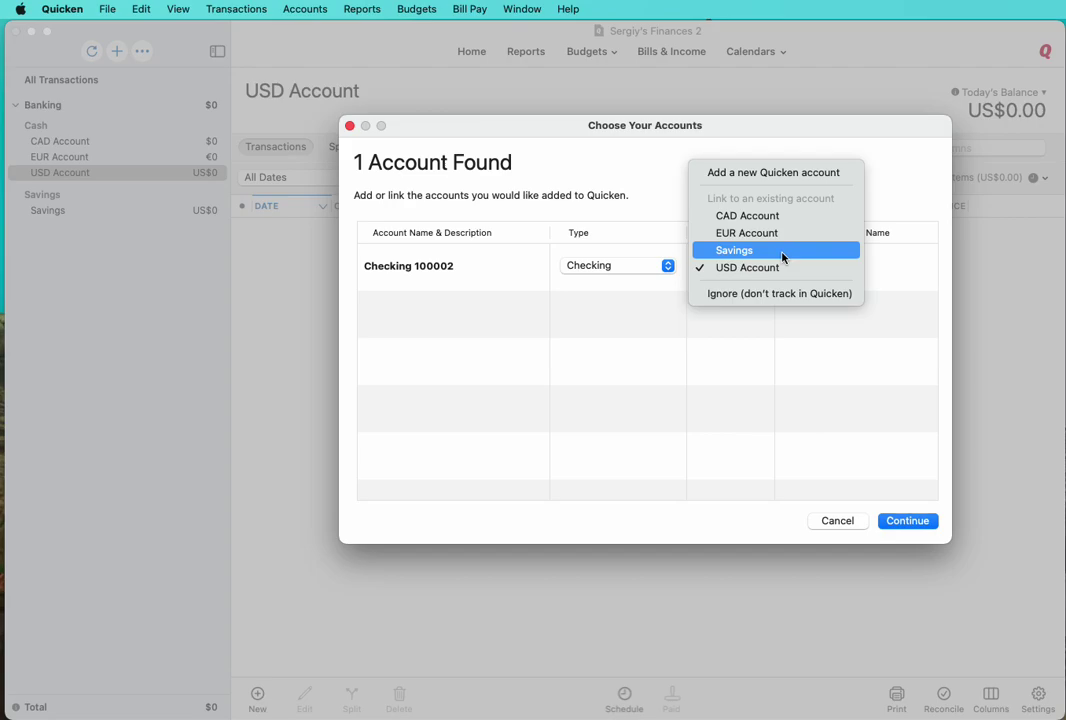
pyautogui.click(787, 174)
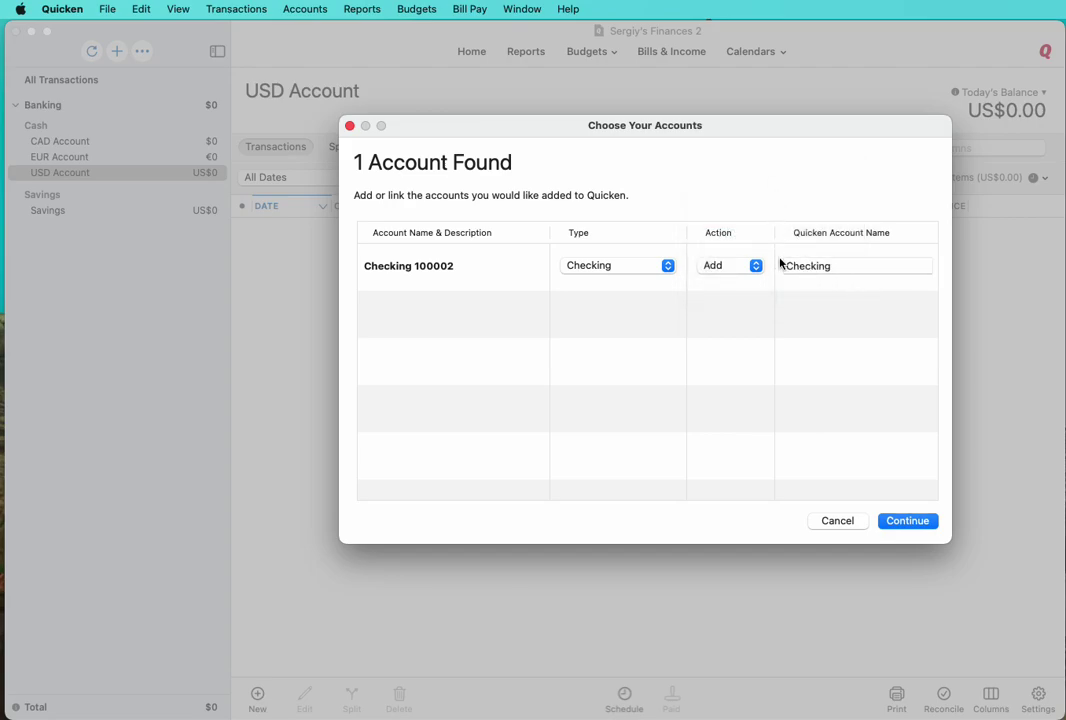
# Name the new account 'IMPORT' and confirm the import
pyautogui.moveTo(782, 265); pyautogui.dragTo(855, 281)
pyautogui.write('IMPORT')
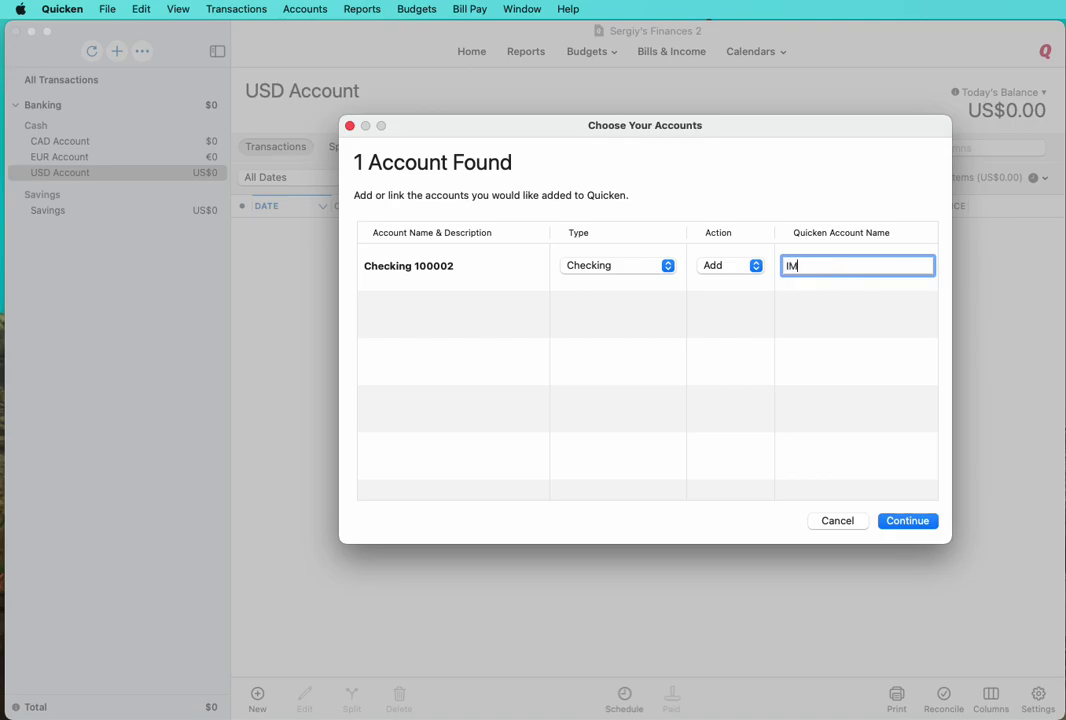
pyautogui.click(925, 526)
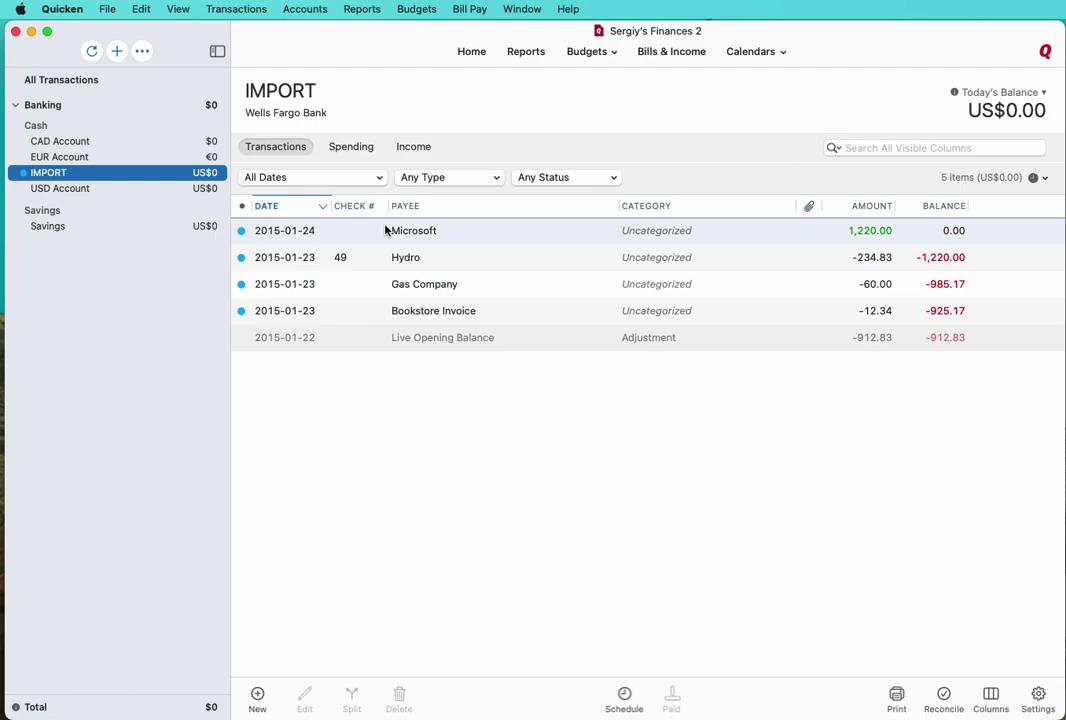
# Select all four IMPORT transactions and drag them onto another account in the sidebar
pyautogui.keyDown('shift'); pyautogui.click(334, 317); pyautogui.keyUp('shift')
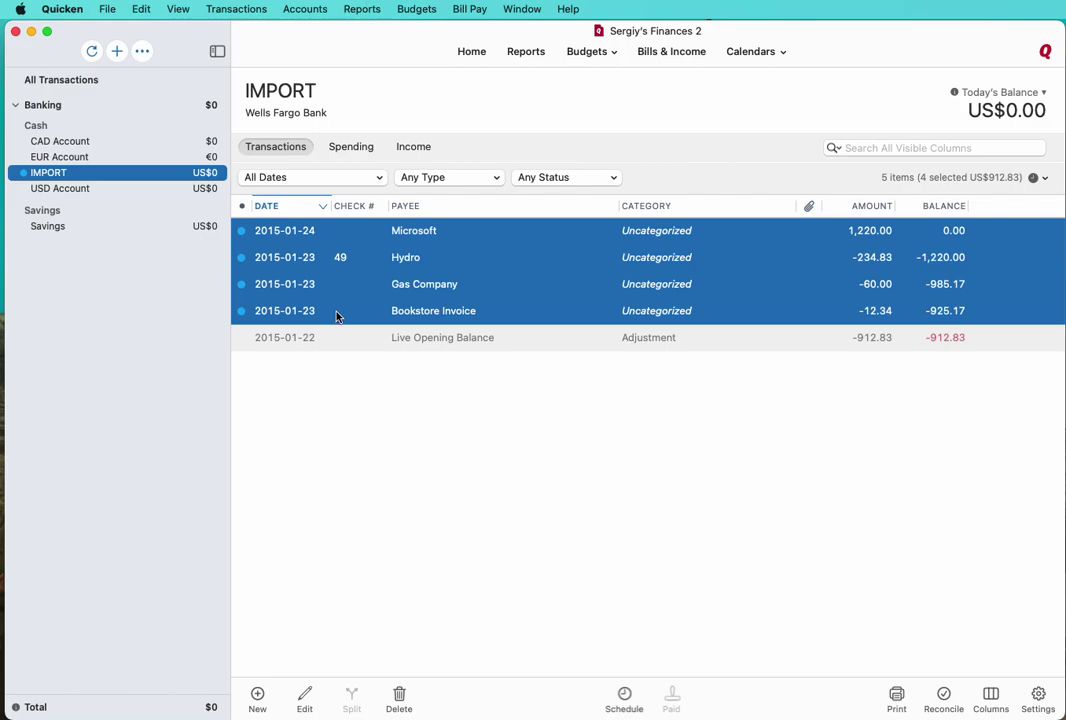
pyautogui.click(350, 234)
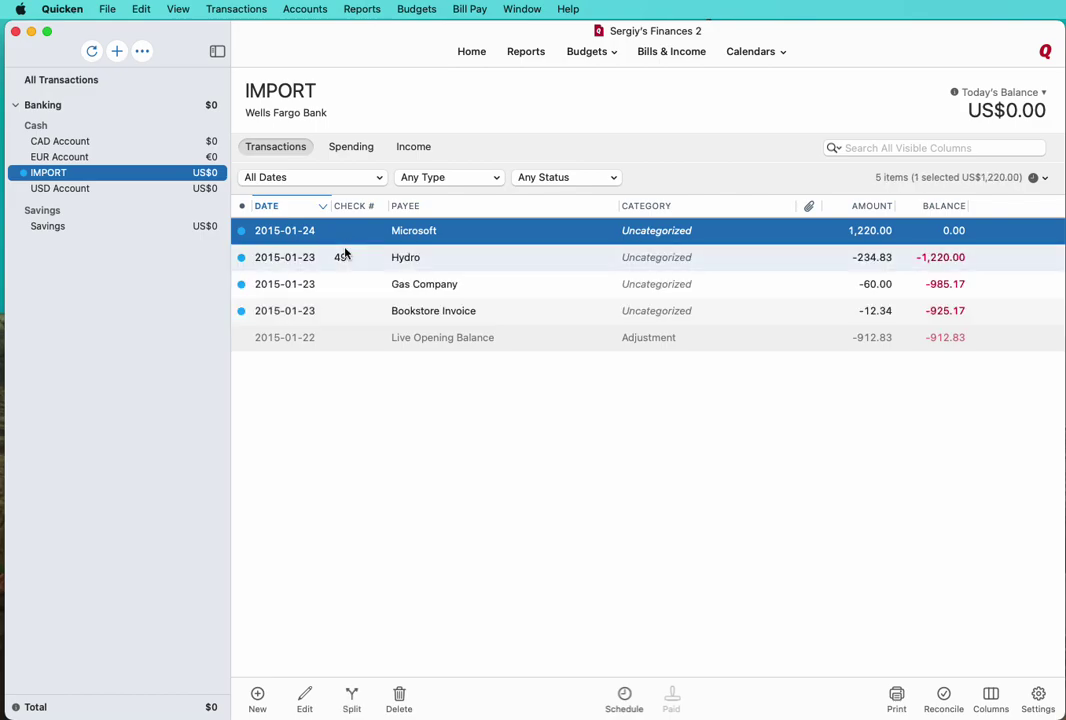
pyautogui.keyDown('shift'); pyautogui.click(336, 314); pyautogui.keyUp('shift')
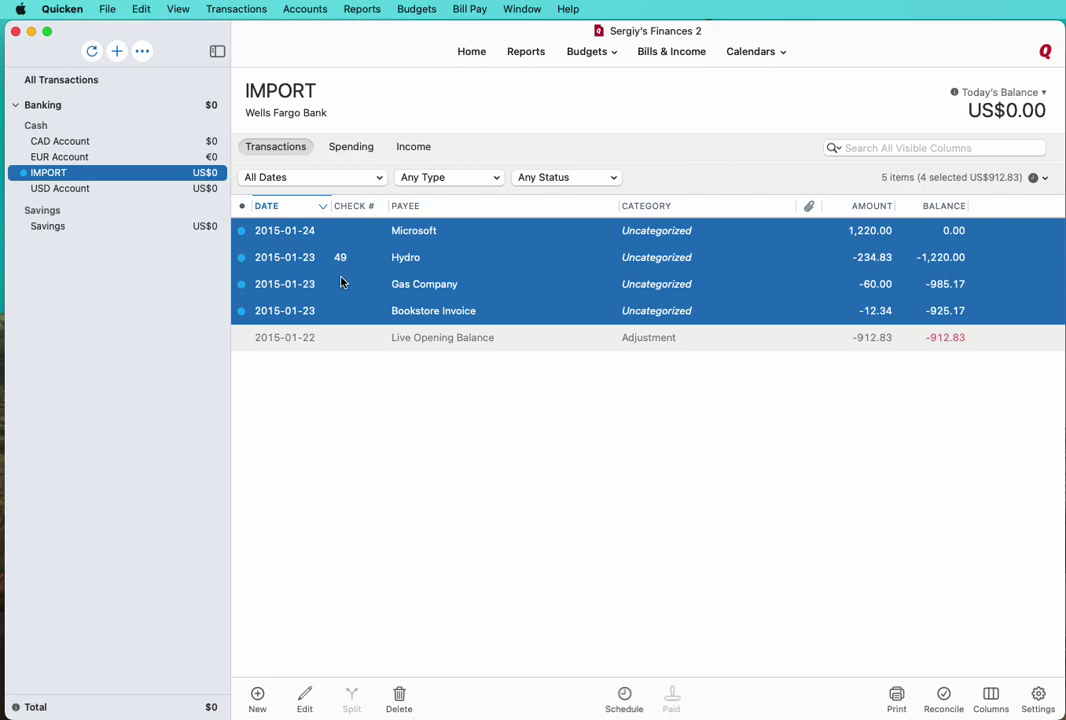
pyautogui.moveTo(340, 283); pyautogui.dragTo(96, 149)
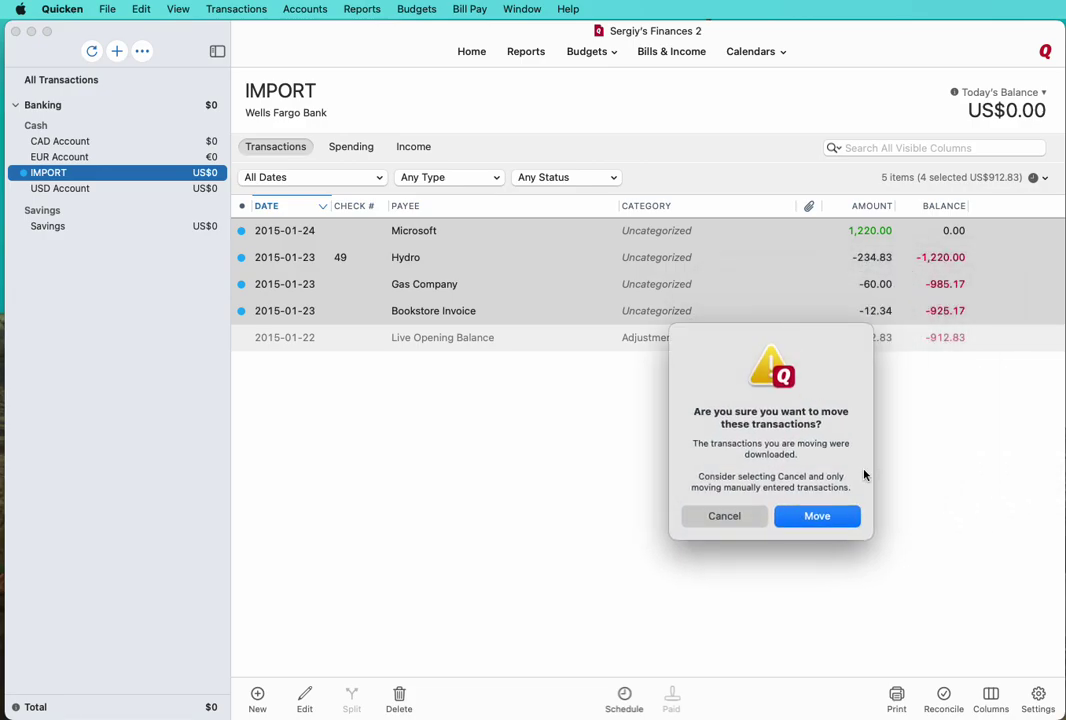
# Confirm moving the four imported transactions to CAD Account, review that register, then return to IMPORT
pyautogui.click(821, 520)
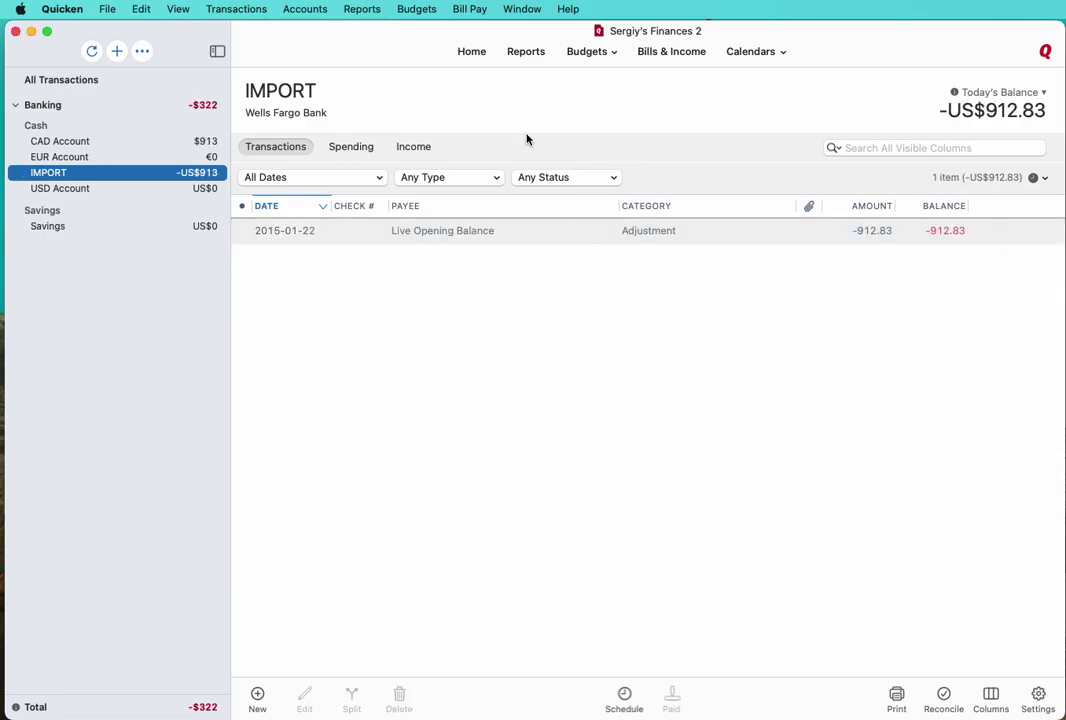
pyautogui.click(124, 142)
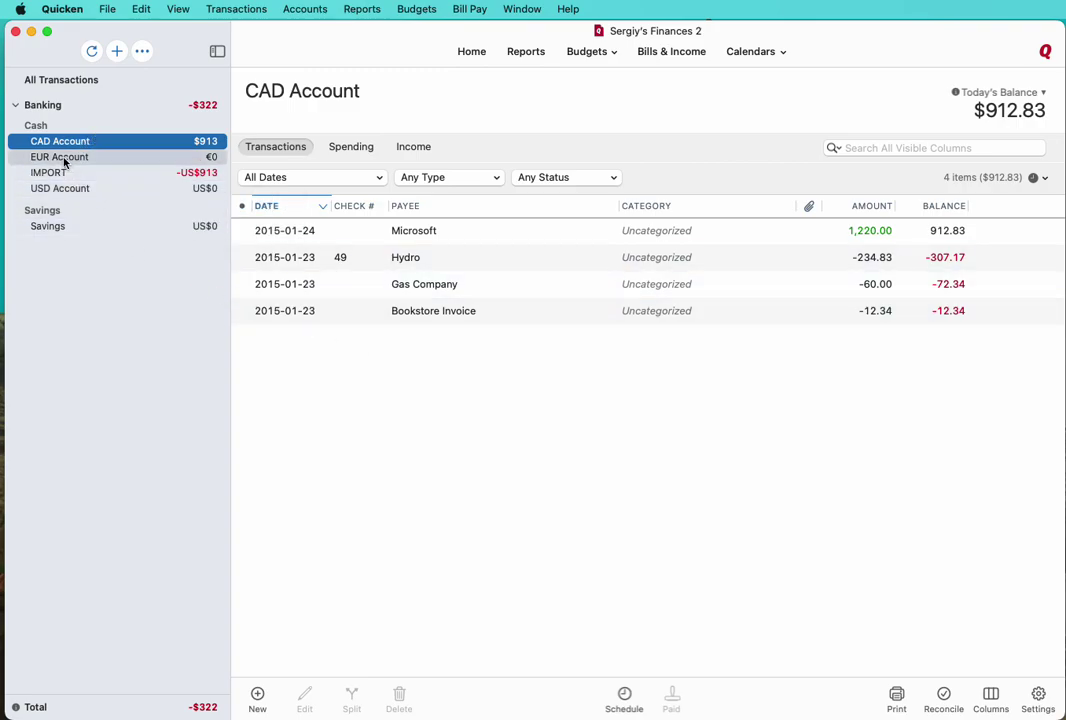
pyautogui.click(63, 177)
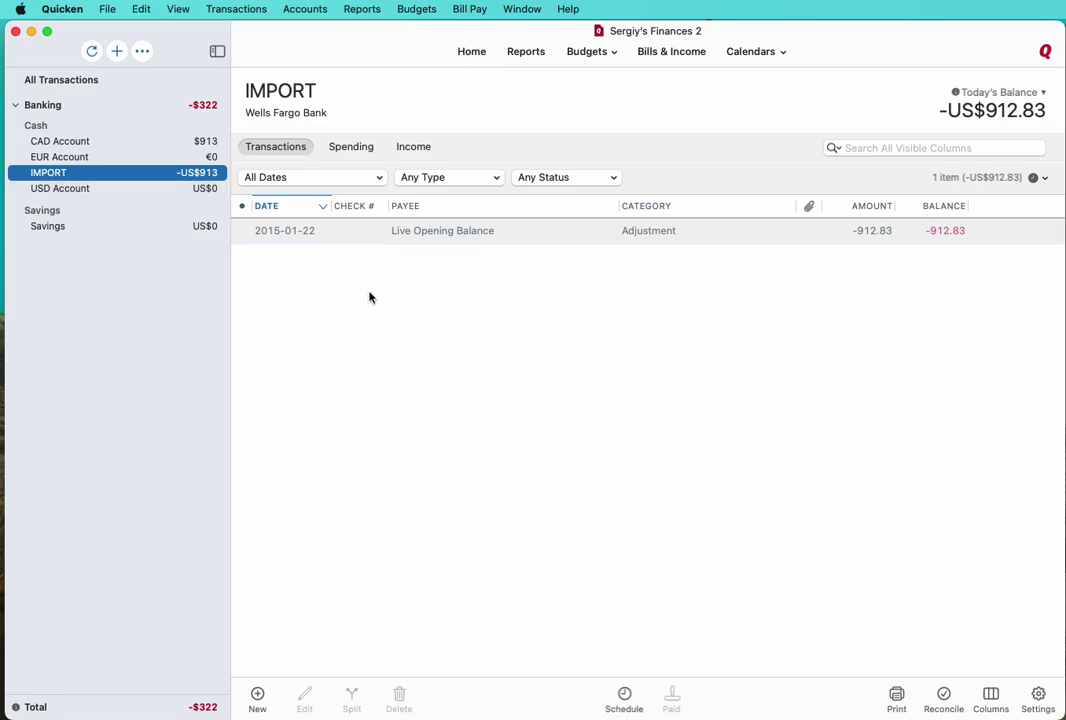
# Delete the IMPORT account, leaving the CAD Account transactions totalling $912.83
pyautogui.rightClick(72, 178)
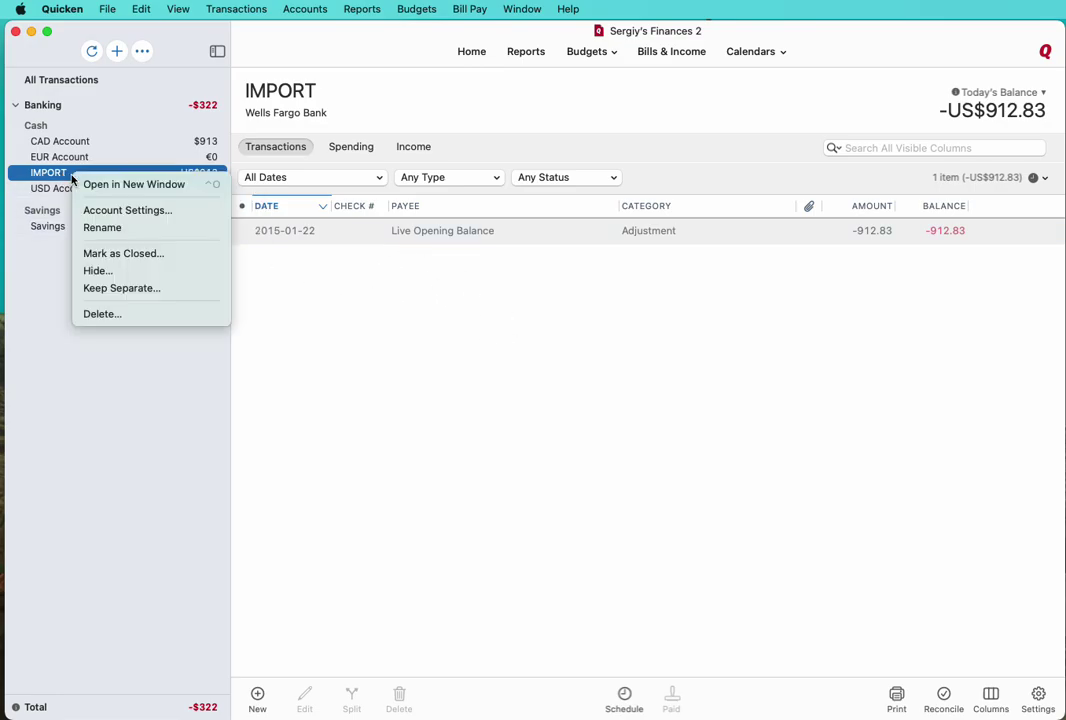
pyautogui.click(114, 313)
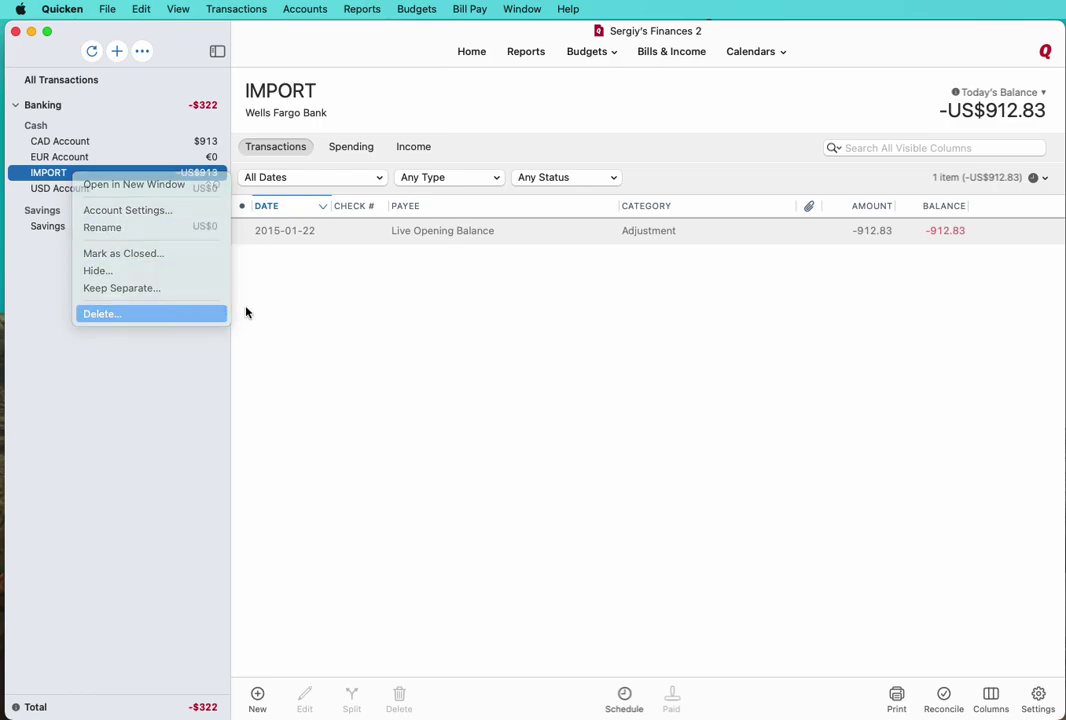
pyautogui.click(575, 466)
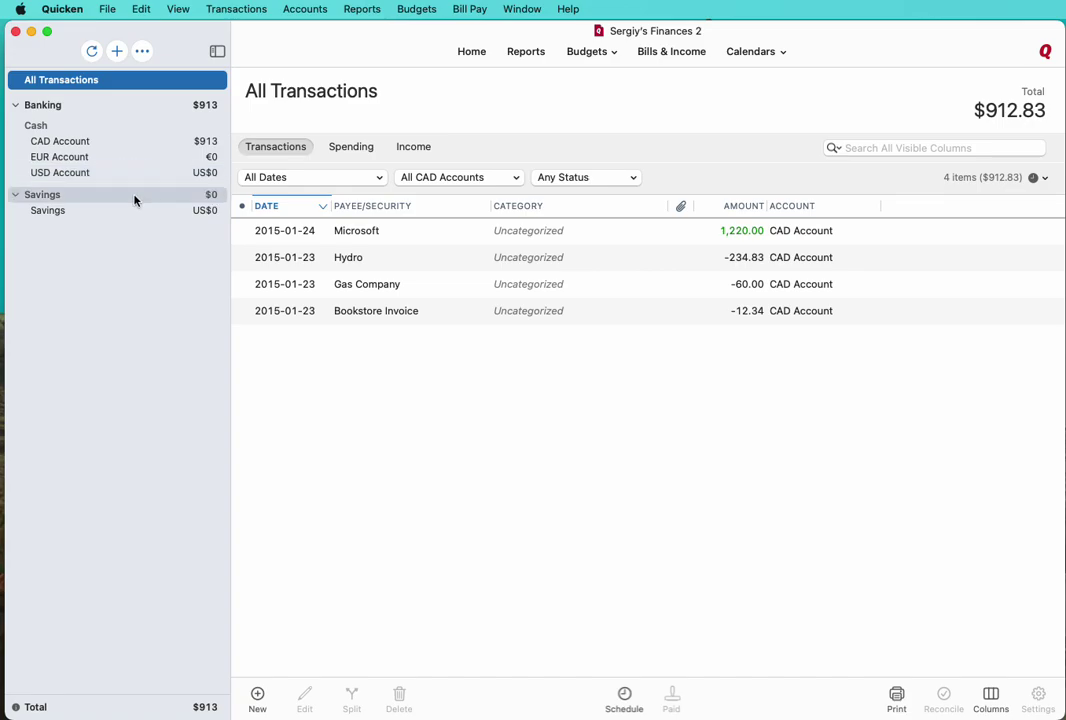
# Re-import the QFX bank file and set its action to link with the existing USD Account
pyautogui.click(105, 10)
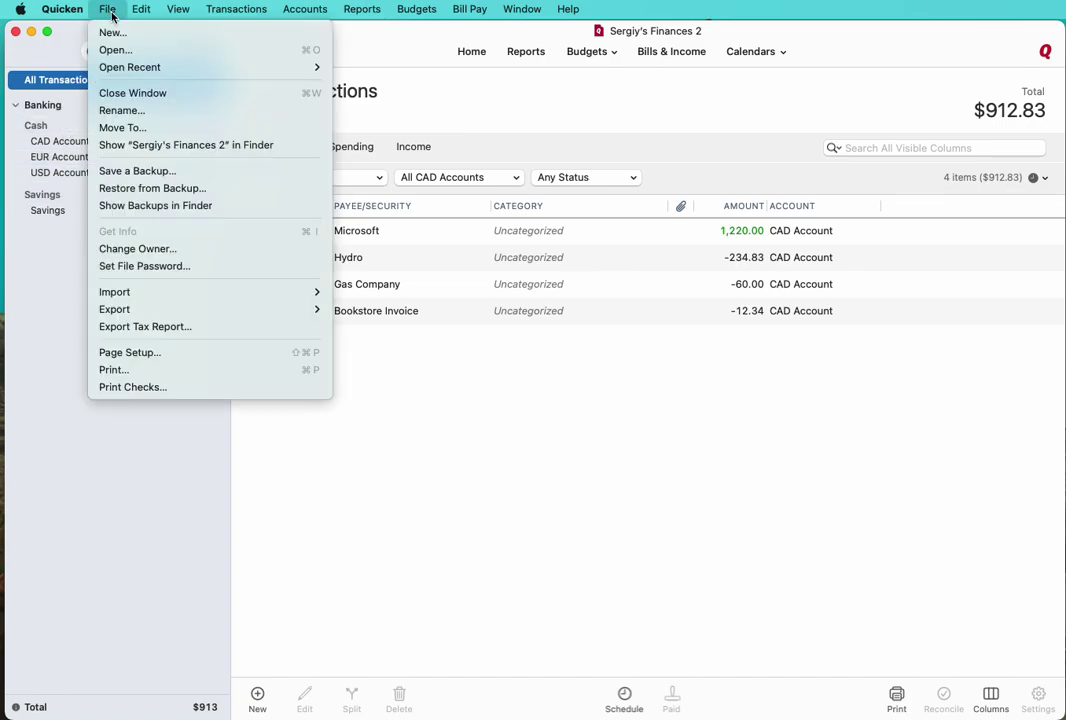
pyautogui.moveTo(183, 304)
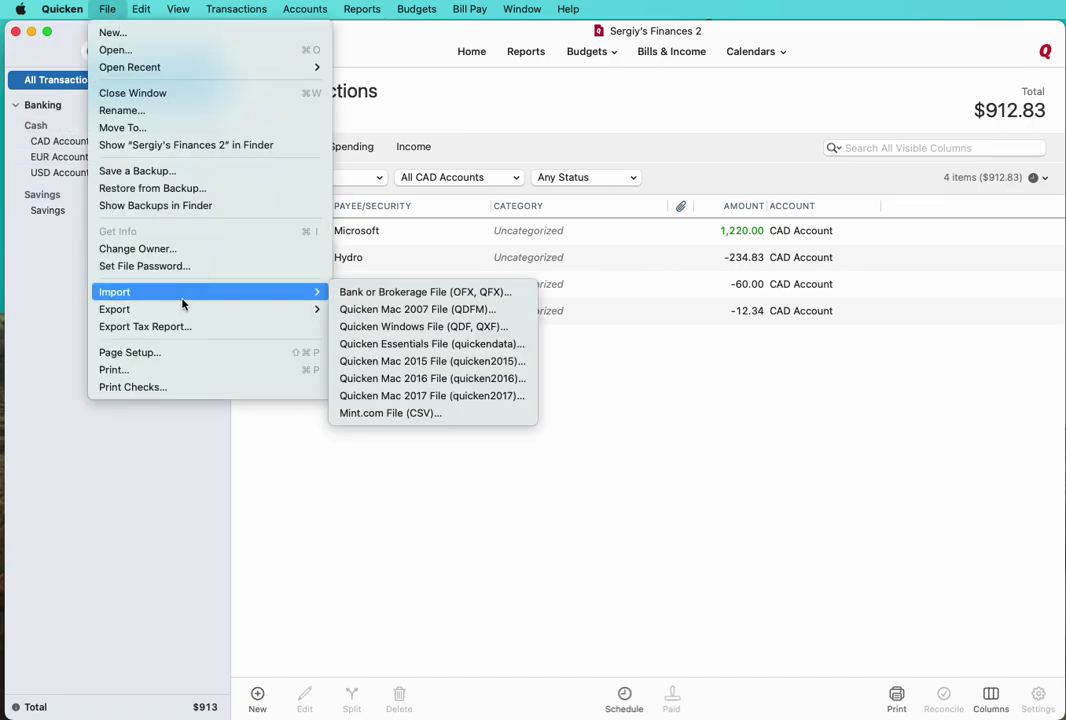
pyautogui.click(423, 292)
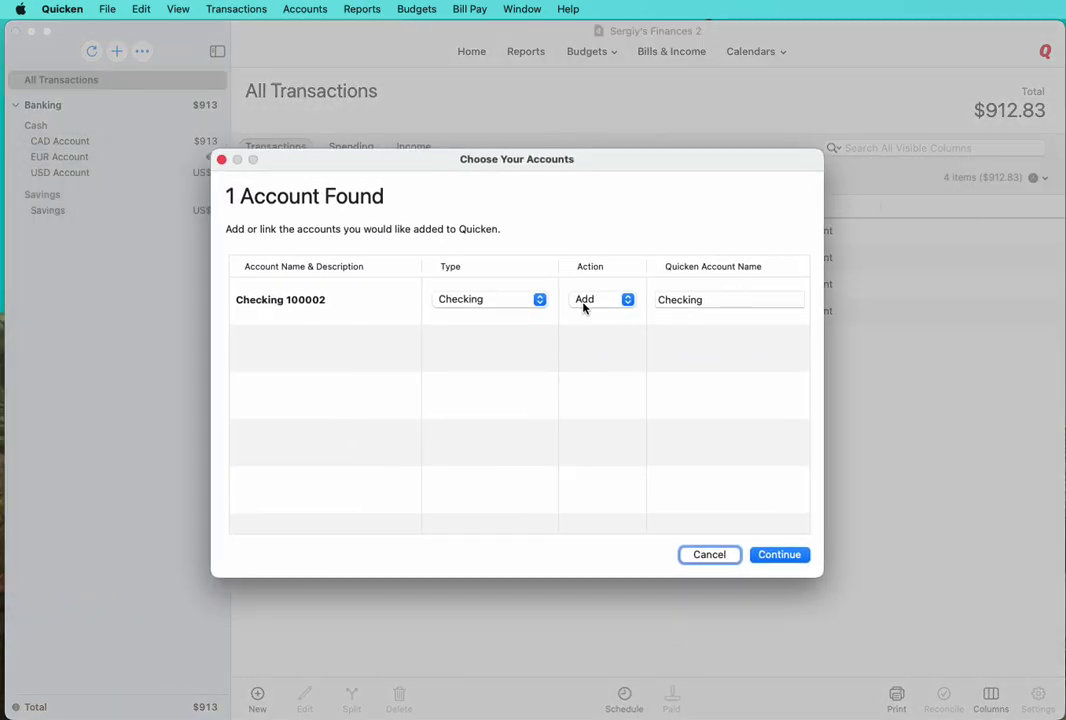
pyautogui.click(584, 306)
pyautogui.click(601, 397)
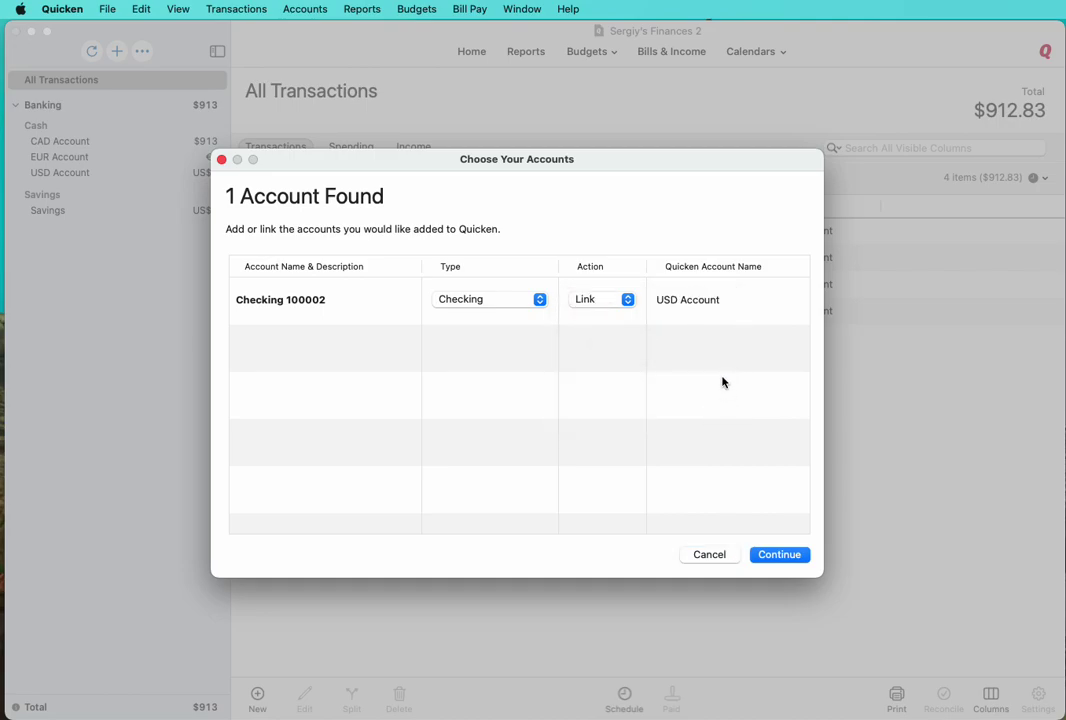
# Finish the import and verify USD Account shows four downloaded transactions, including check 49 to Hydro, at US$912.83
pyautogui.click(778, 554)
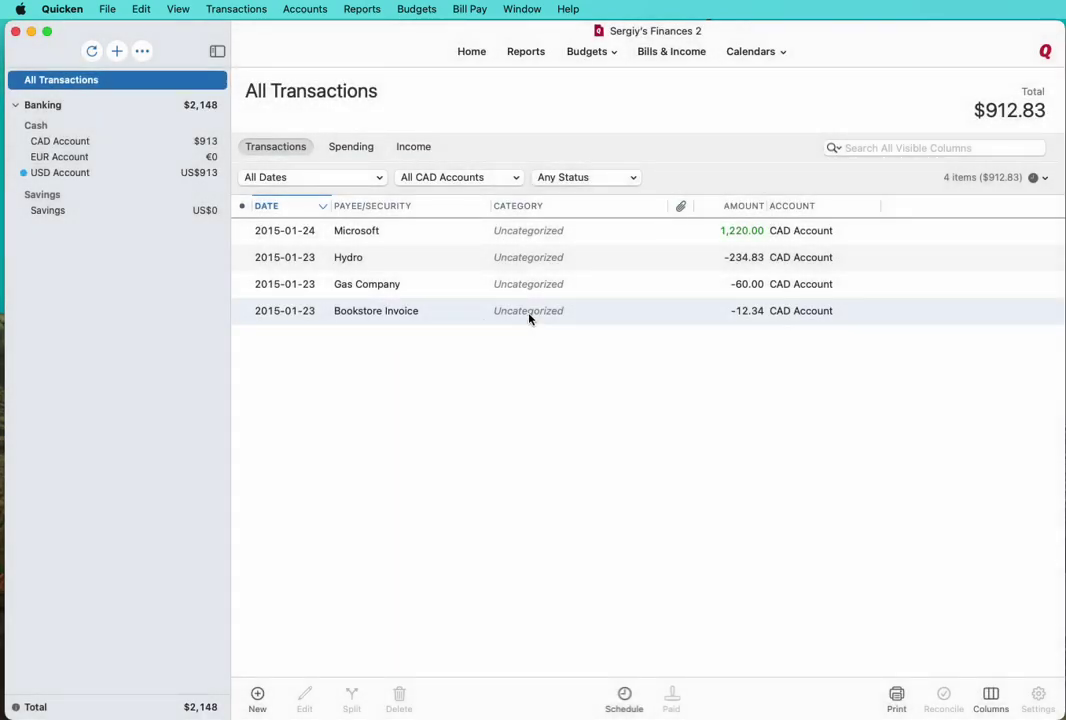
pyautogui.click(71, 176)
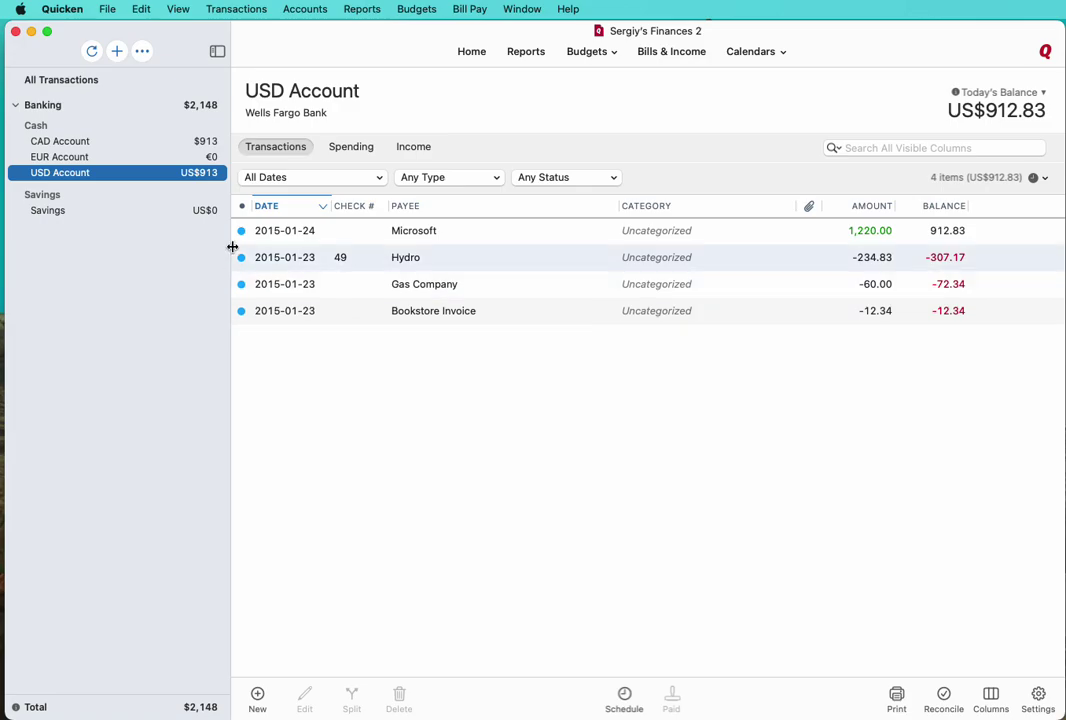
pyautogui.moveTo(233, 251)
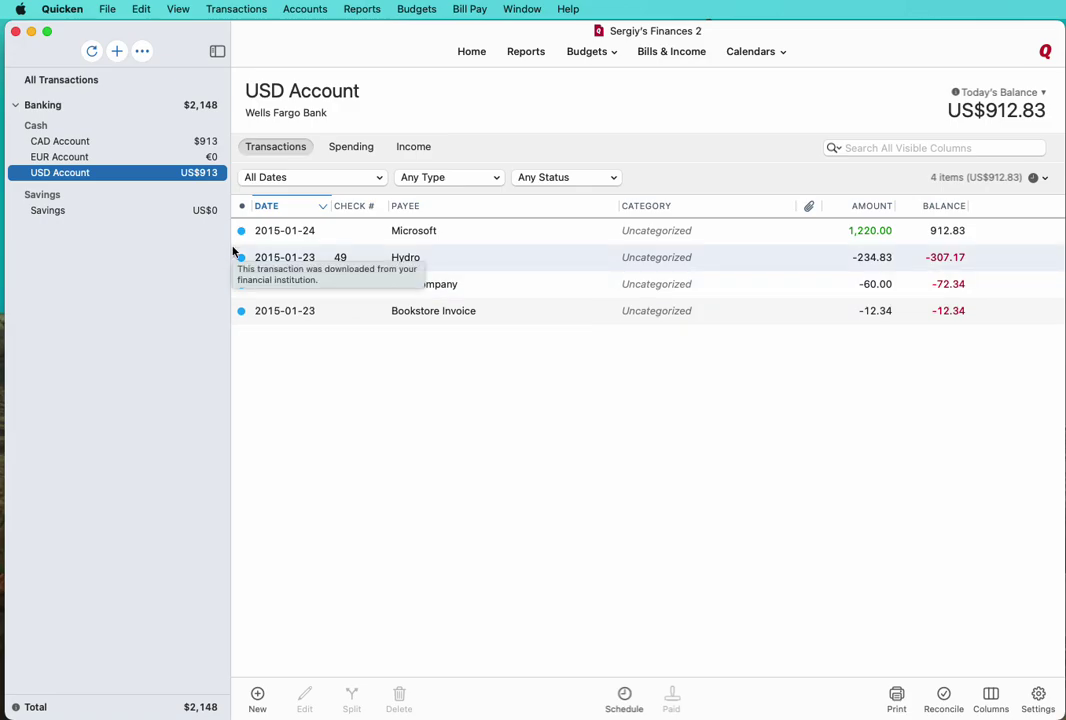